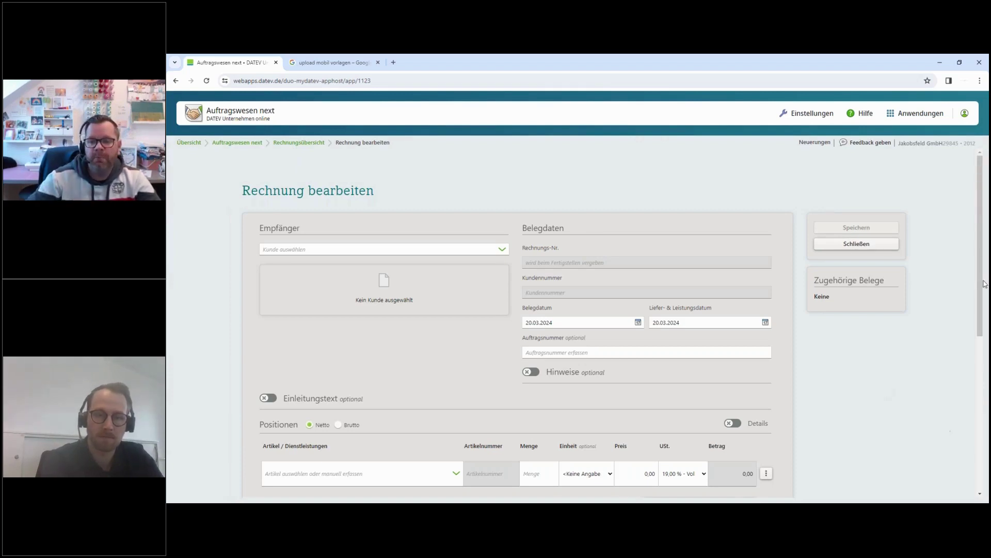
- Select the existing customer Nevercomeback as the recipient of the new invoice
{"action": "left_click_drag", "start_coordinate": [982, 276], "coordinate": [981, 292]}
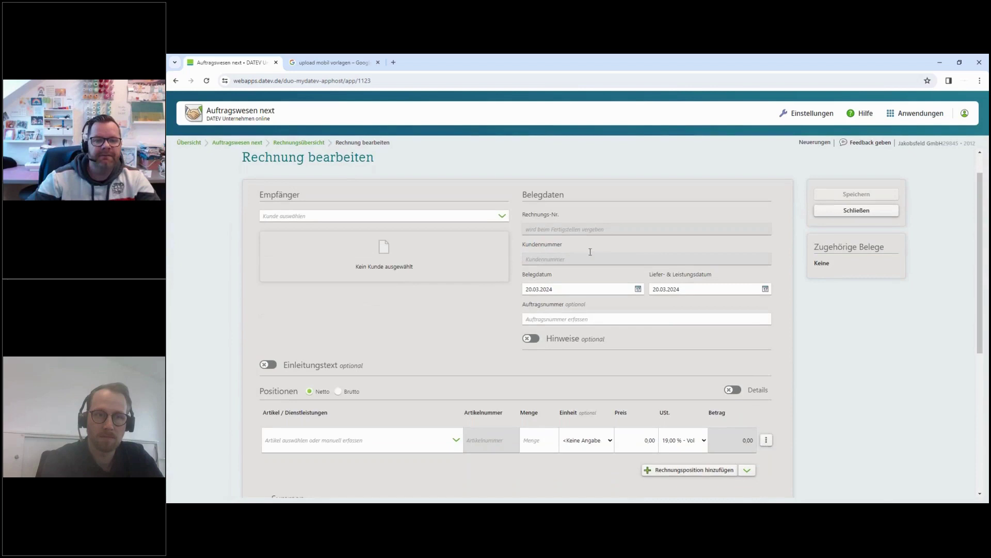
{"action": "left_click", "coordinate": [502, 216]}
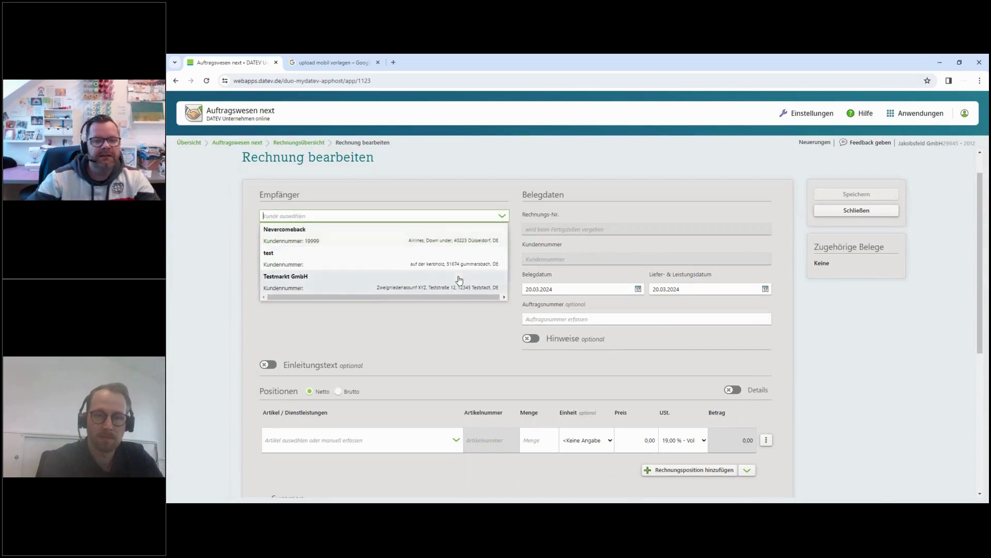
{"action": "left_click", "coordinate": [341, 244]}
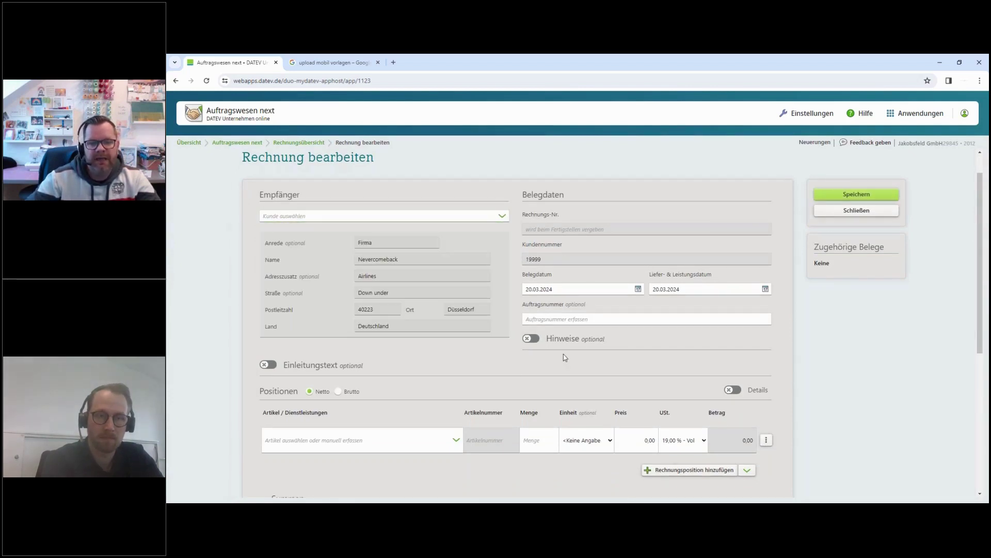
- Fill the first invoice position with the article Dienstleistung
{"action": "left_click", "coordinate": [352, 442]}
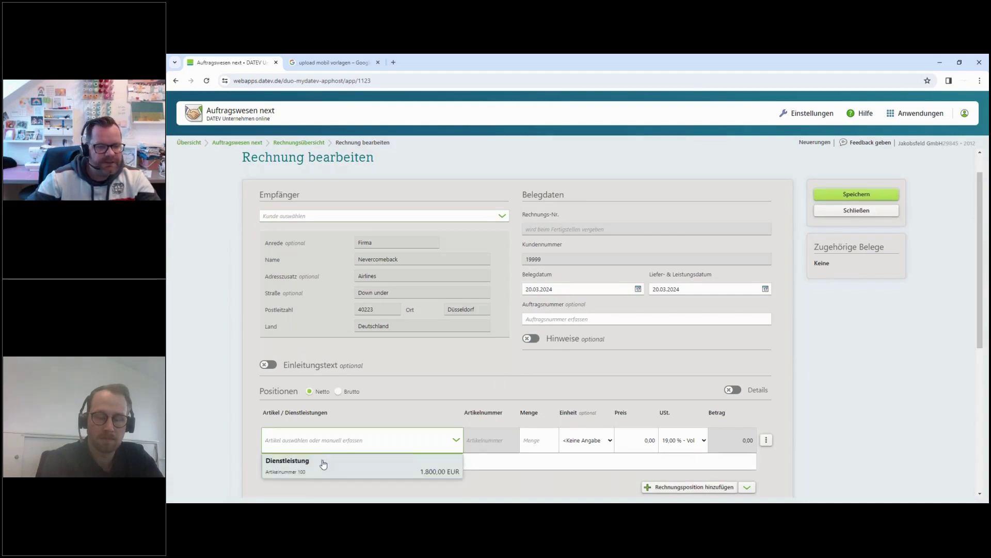
{"action": "left_click", "coordinate": [323, 458]}
{"action": "left_click", "coordinate": [766, 440]}
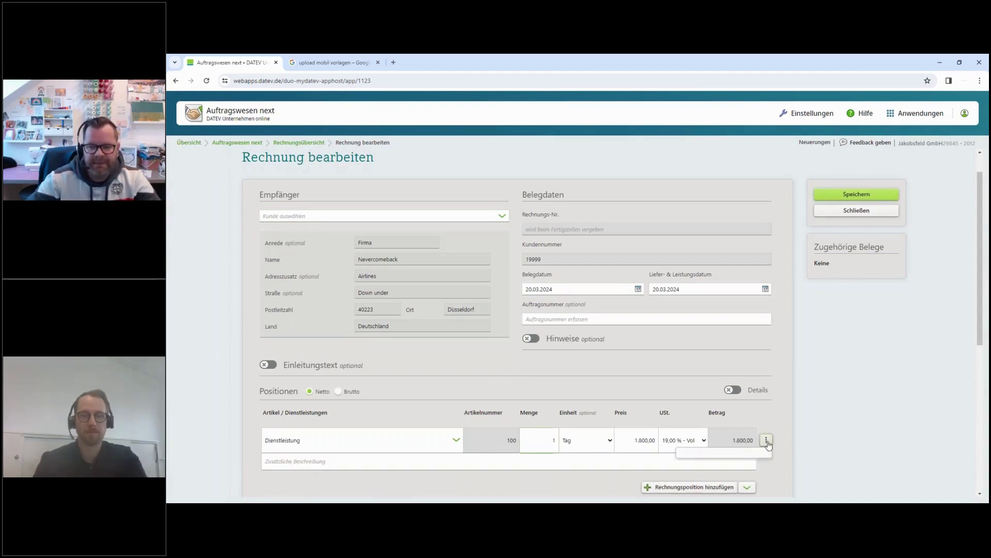
{"action": "left_click", "coordinate": [869, 434]}
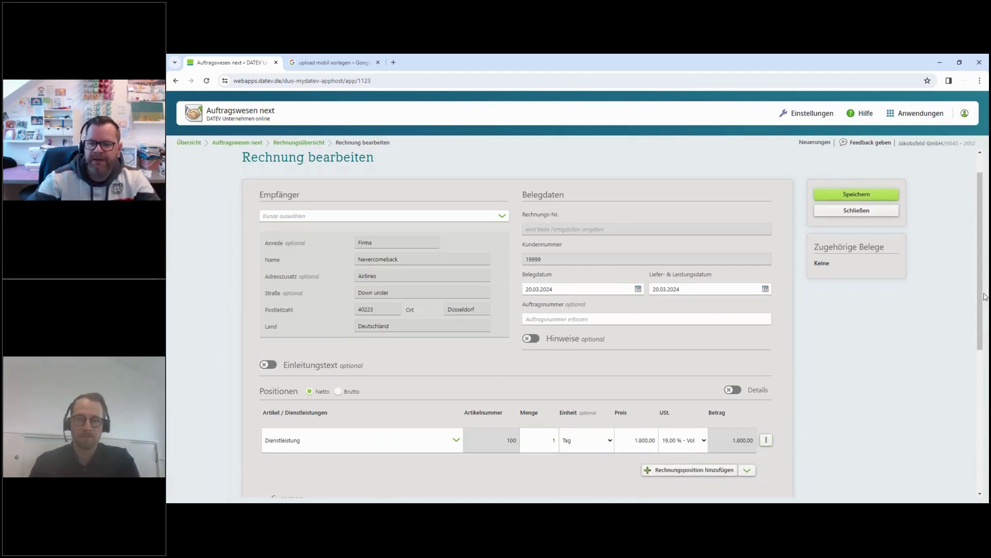
- Check the invoice's totals and payment terms, save it as a draft, and preview the draft PDF
{"action": "left_click_drag", "start_coordinate": [983, 299], "coordinate": [975, 422]}
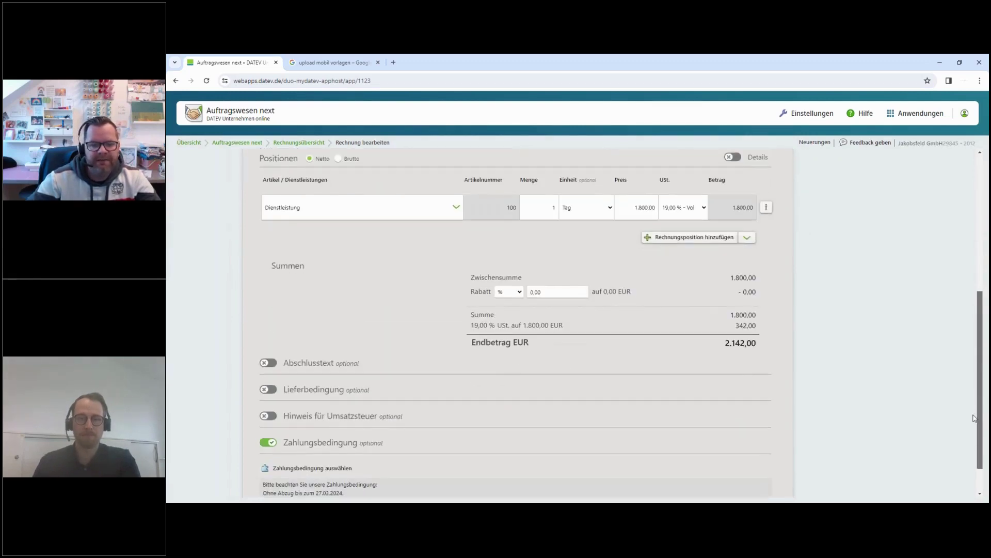
{"action": "scroll", "coordinate": [976, 424], "scroll_direction": "up", "scroll_amount": 5}
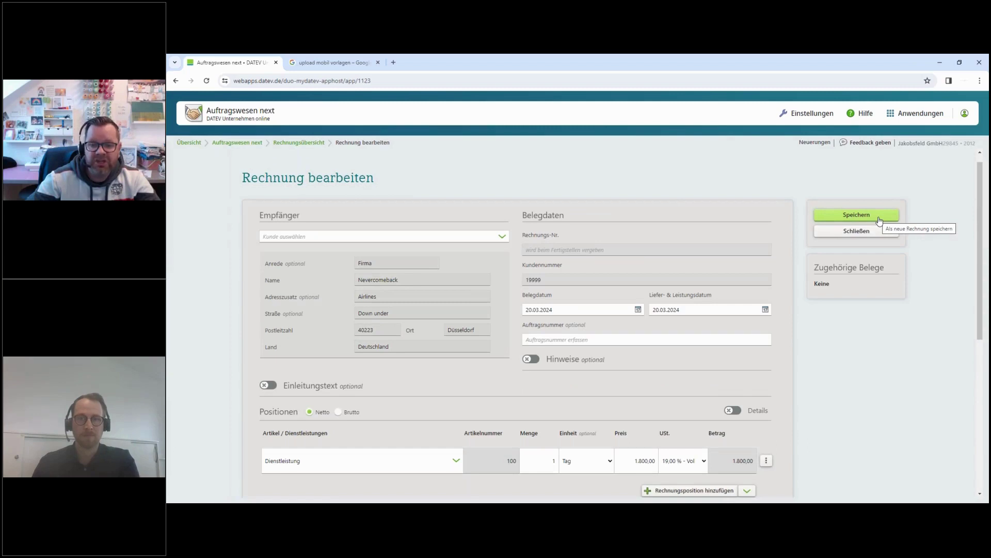
{"action": "left_click", "coordinate": [879, 219]}
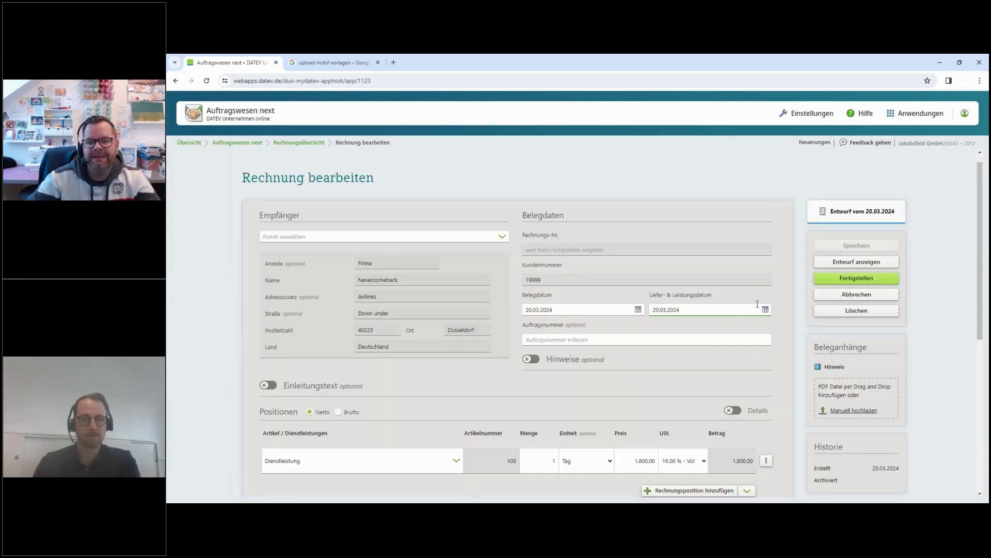
{"action": "left_click", "coordinate": [856, 261]}
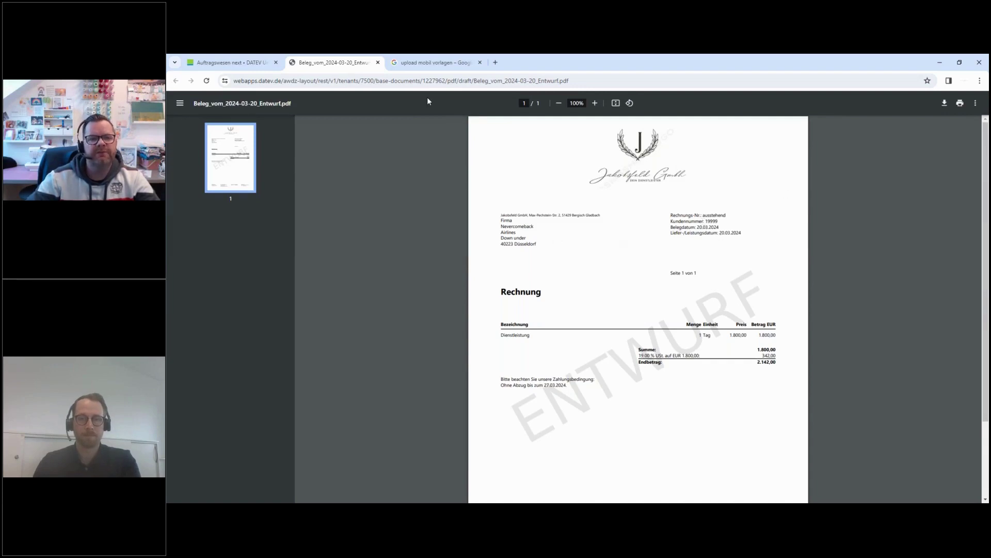
{"action": "left_click", "coordinate": [378, 63]}
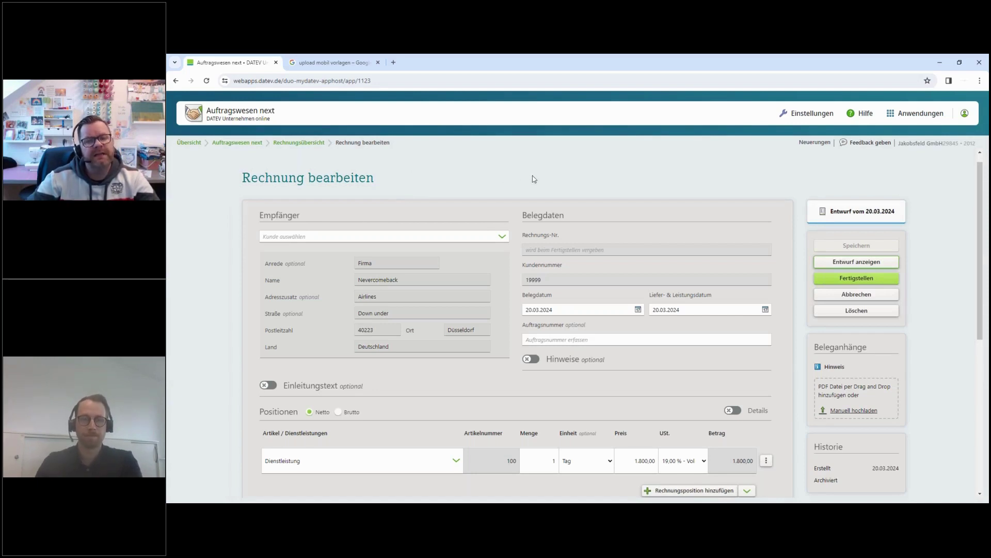
- Open the customer record of Nevercomeback and set its invoice format to E-Rechnung
{"action": "left_click", "coordinate": [312, 144]}
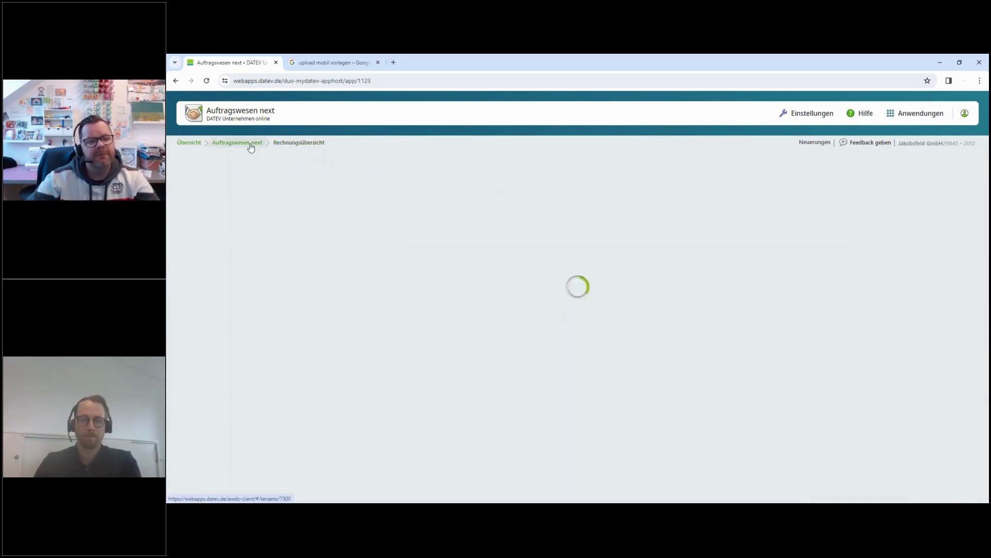
{"action": "left_click", "coordinate": [323, 315]}
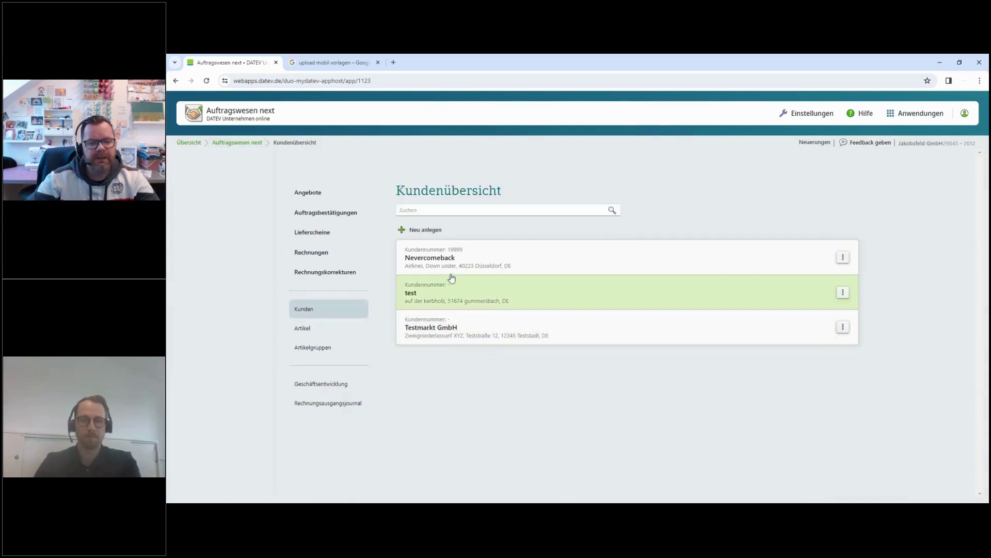
{"action": "left_click", "coordinate": [418, 260]}
{"action": "left_click", "coordinate": [767, 392]}
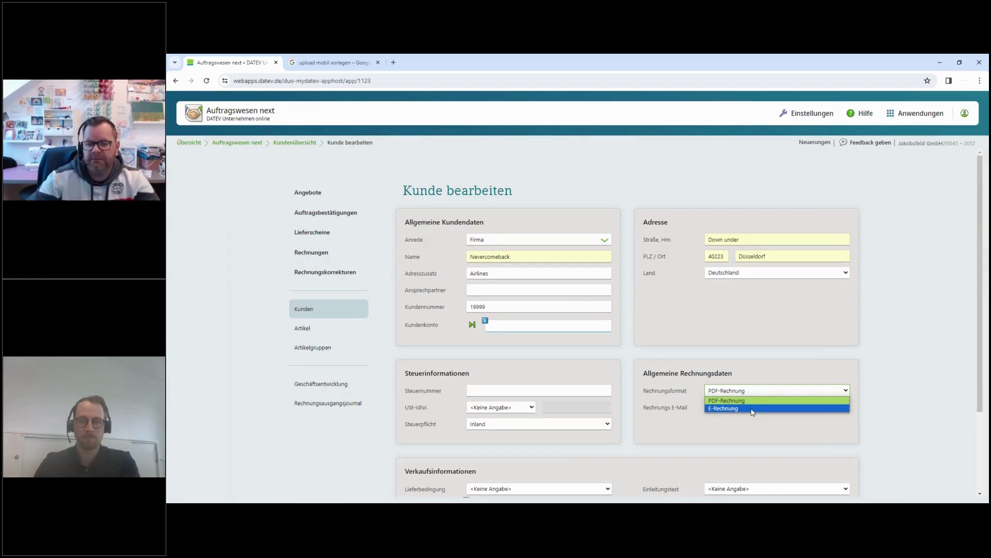
{"action": "left_click", "coordinate": [753, 408]}
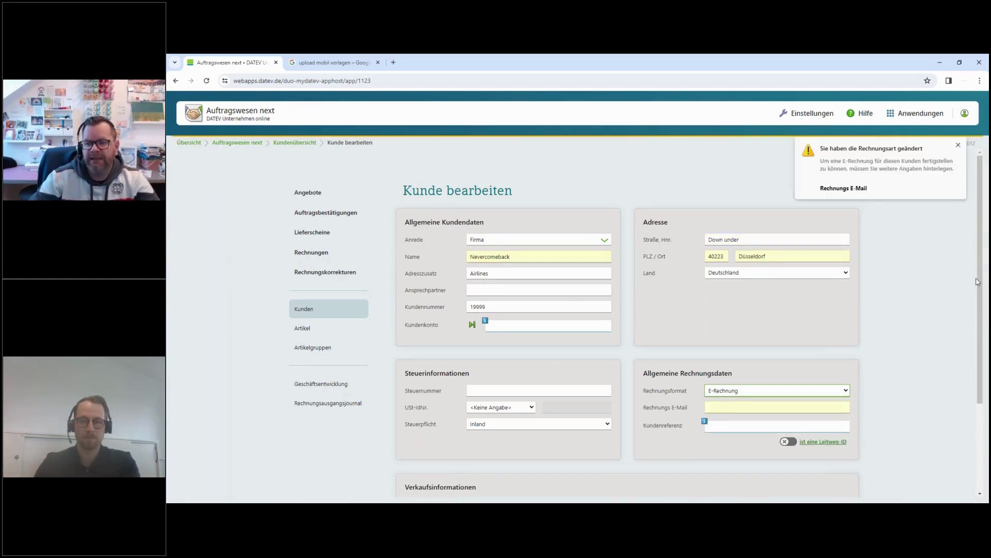
- Mark the customer reference as a Leitweg-ID, dismiss the notice, and return to the customer overview without saving
{"action": "scroll", "coordinate": [978, 281], "scroll_direction": "down", "scroll_amount": 1}
{"action": "left_click", "coordinate": [809, 349]}
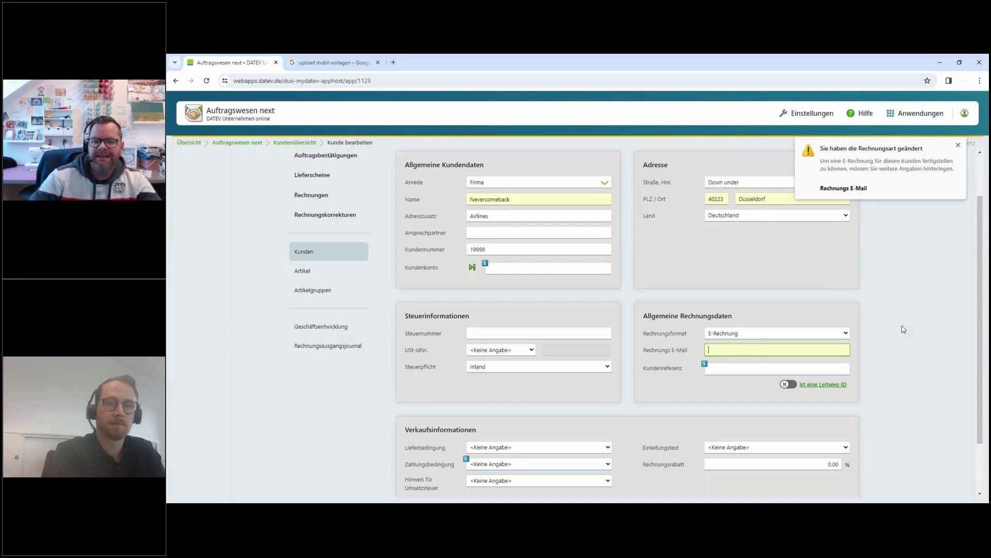
{"action": "left_click", "coordinate": [788, 384]}
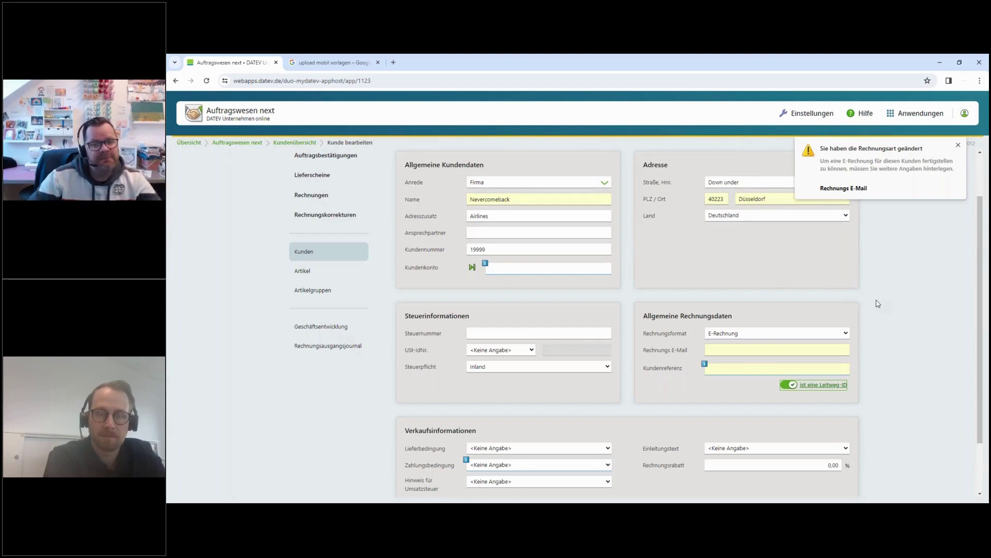
{"action": "left_click", "coordinate": [958, 146]}
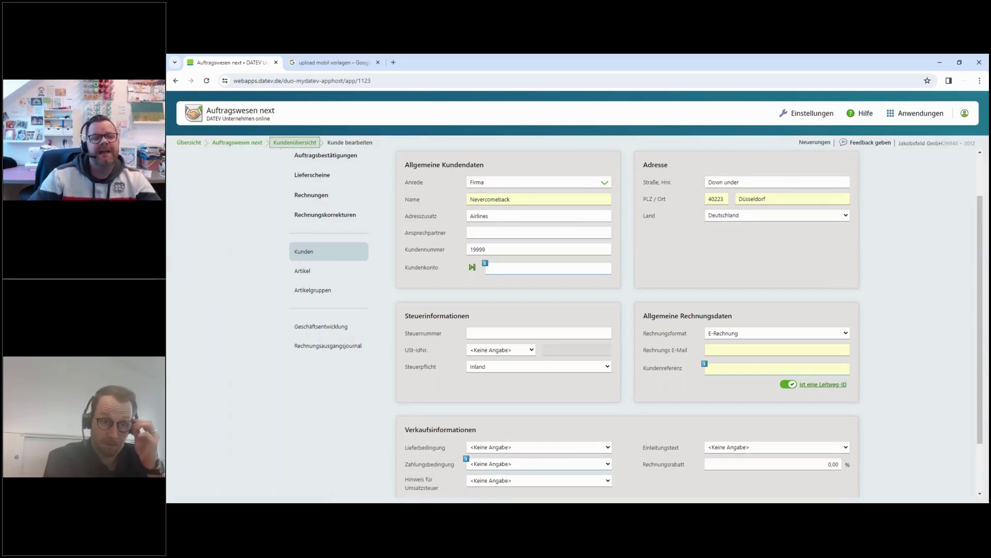
{"action": "left_click", "coordinate": [296, 143]}
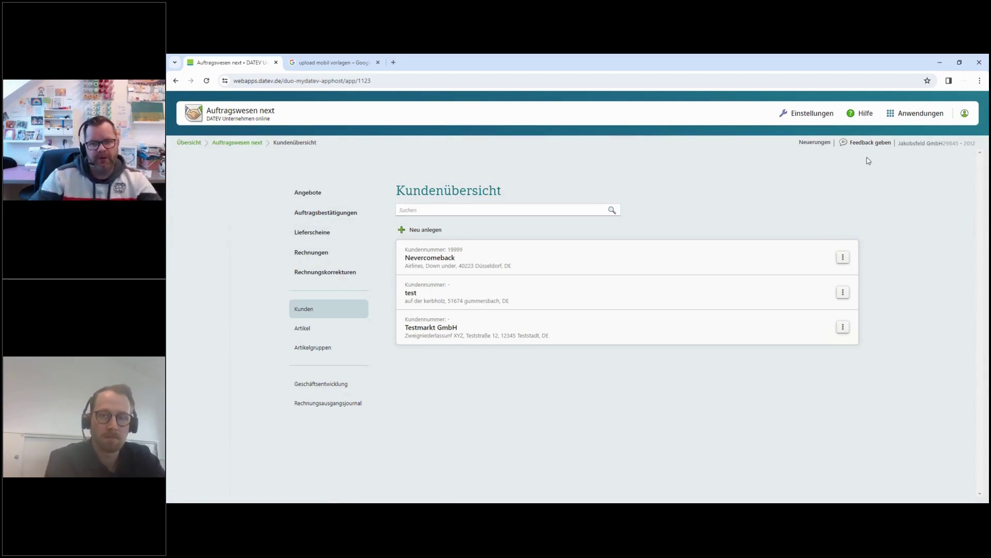
- Show the list of available DATEV applications
{"action": "left_click", "coordinate": [911, 113]}
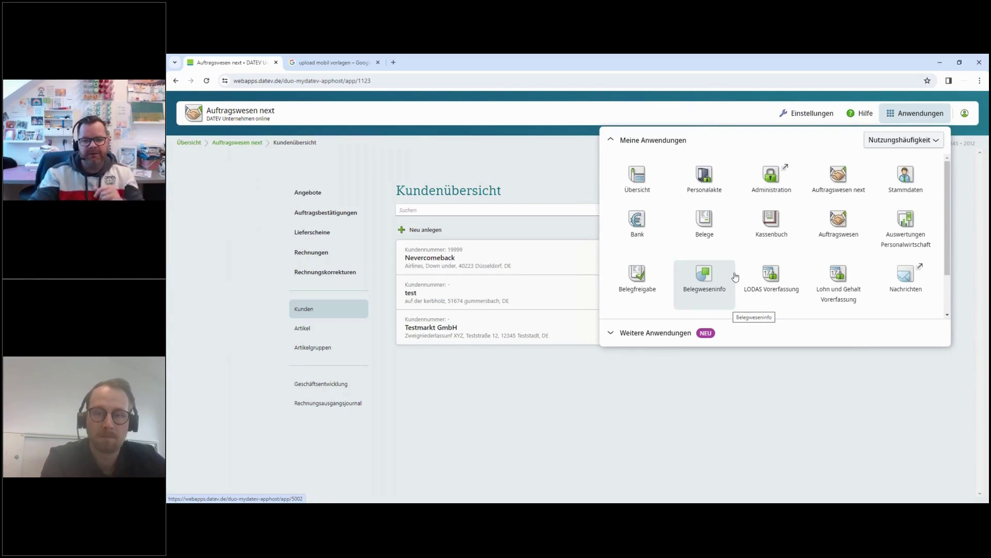
{"action": "left_click", "coordinate": [762, 228]}
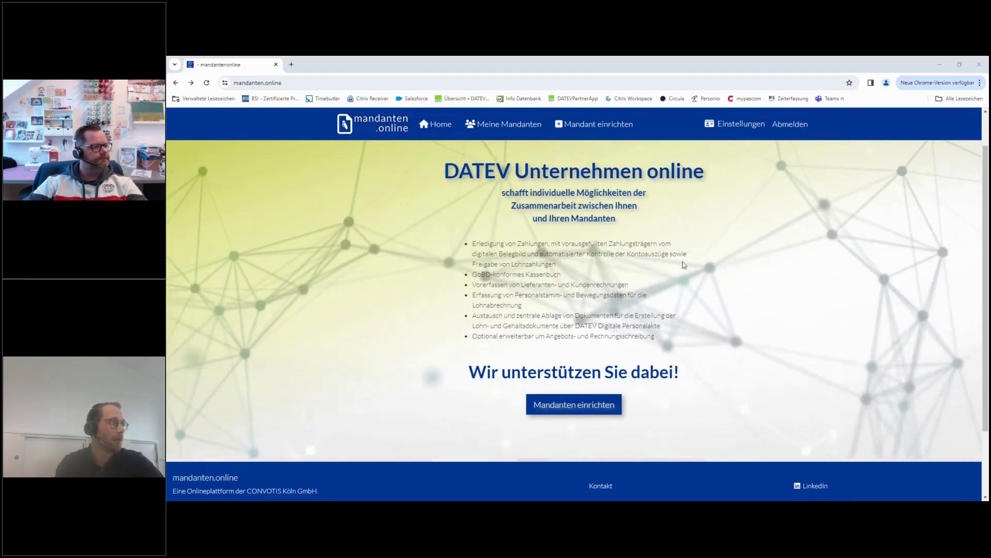
- On mandanten.online, open the client setup form and review the Kanzlei contact and firm details
{"action": "left_click", "coordinate": [268, 83]}
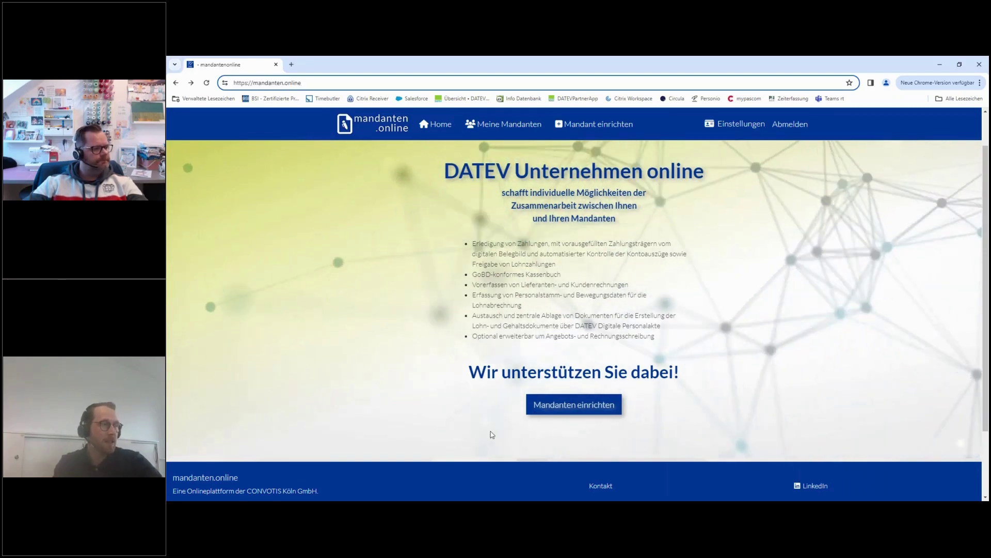
{"action": "left_click", "coordinate": [690, 279]}
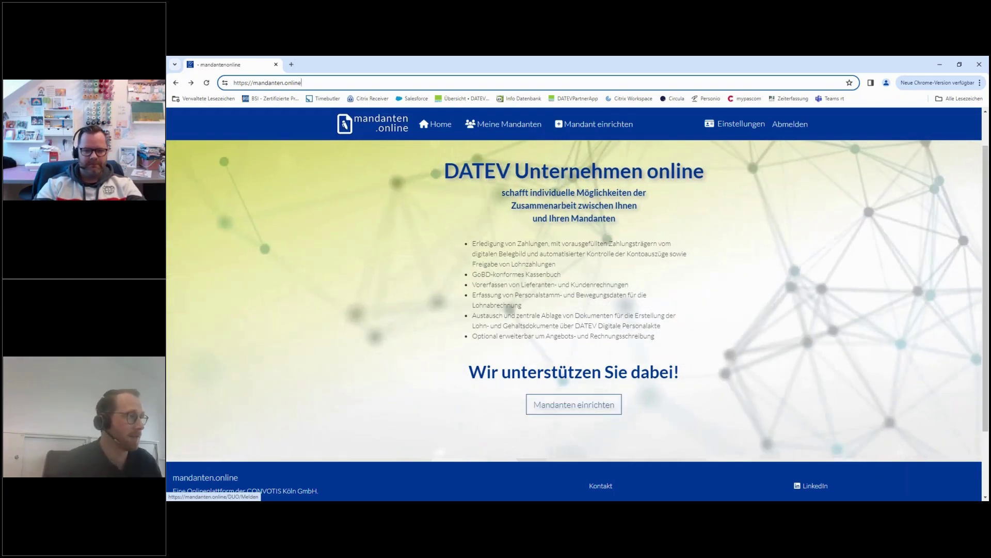
{"action": "left_click", "coordinate": [573, 404]}
{"action": "scroll", "coordinate": [508, 297], "scroll_direction": "down", "scroll_amount": 1}
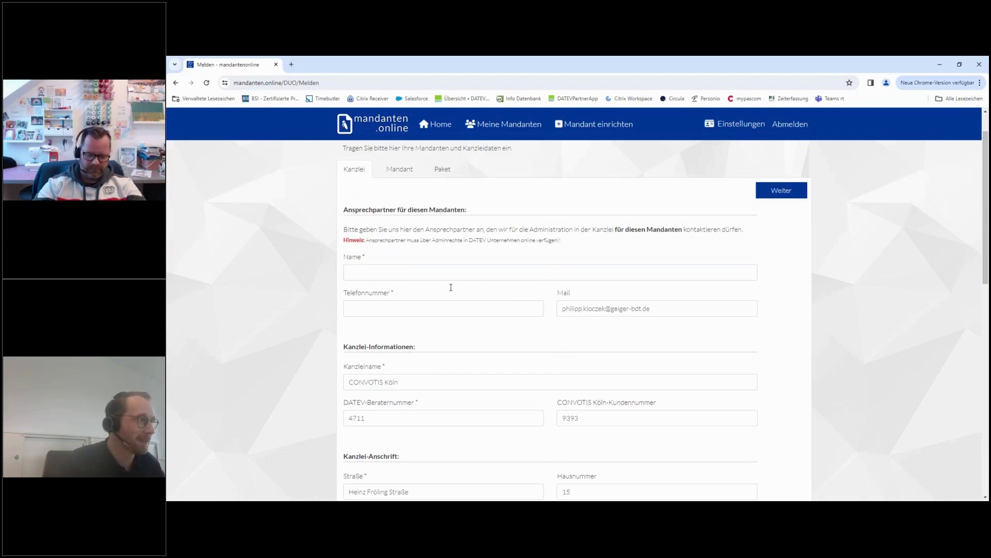
{"action": "scroll", "coordinate": [571, 384], "scroll_direction": "down", "scroll_amount": 2}
{"action": "scroll", "coordinate": [563, 389], "scroll_direction": "up", "scroll_amount": 2}
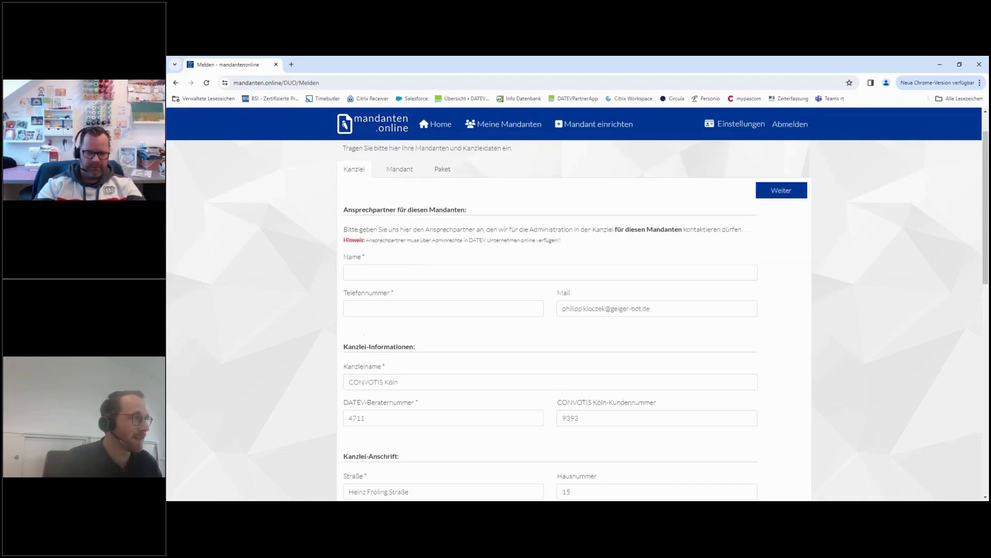
{"action": "left_click", "coordinate": [391, 274]}
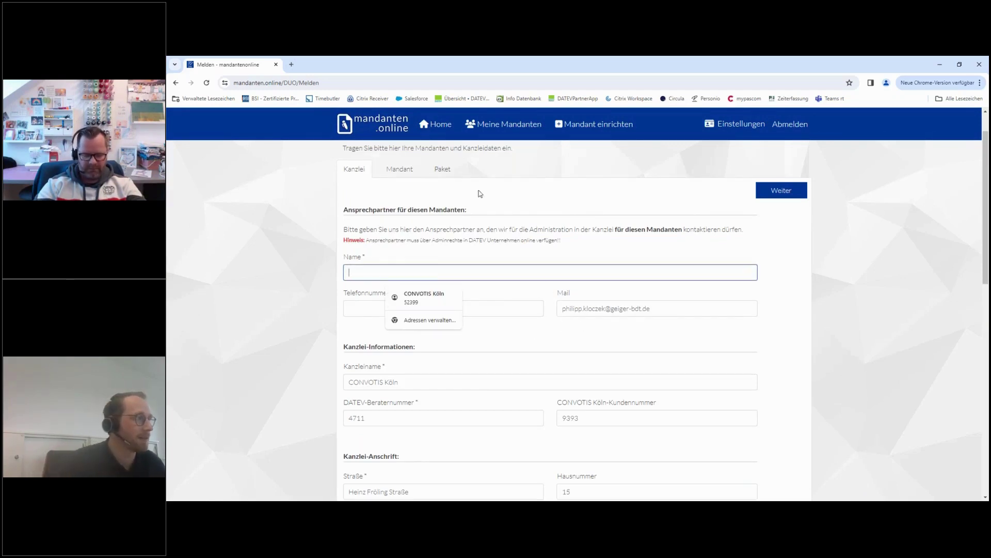
- Review the Mandant section of the form, including client information, address, data protection and invoicing options
{"action": "left_click", "coordinate": [411, 171]}
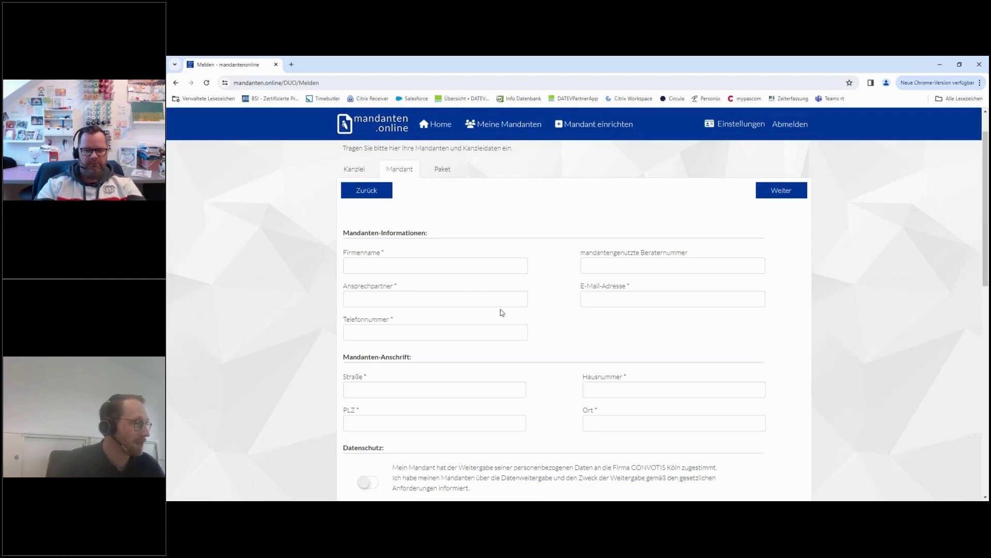
{"action": "scroll", "coordinate": [500, 312], "scroll_direction": "down", "scroll_amount": 3}
{"action": "scroll", "coordinate": [504, 295], "scroll_direction": "down", "scroll_amount": 2}
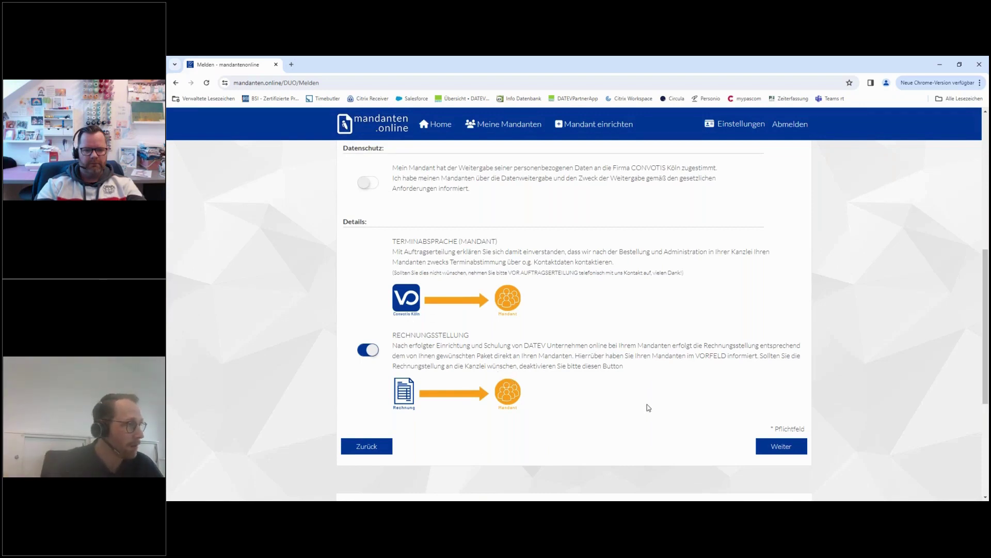
{"action": "scroll", "coordinate": [507, 247], "scroll_direction": "up", "scroll_amount": 6}
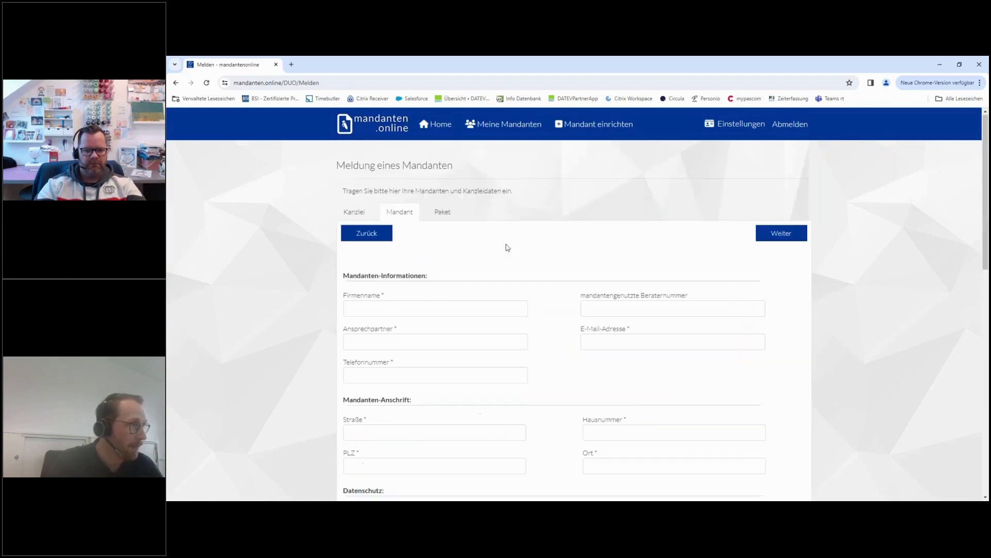
- Compare the services of the Standard and Comfort packages in the form's Paket section
{"action": "left_click", "coordinate": [439, 218]}
{"action": "scroll", "coordinate": [568, 234], "scroll_direction": "down", "scroll_amount": 1}
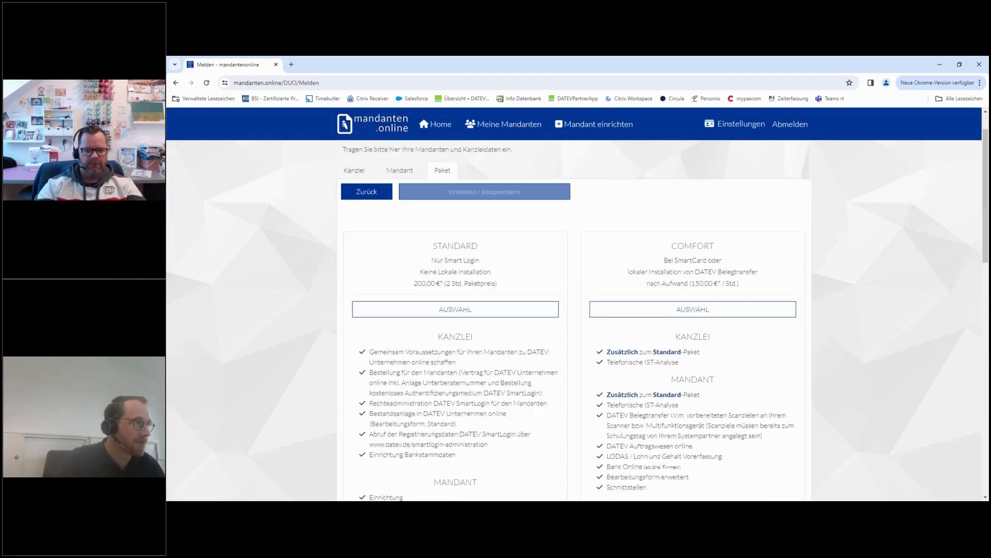
{"action": "scroll", "coordinate": [569, 234], "scroll_direction": "down", "scroll_amount": 1}
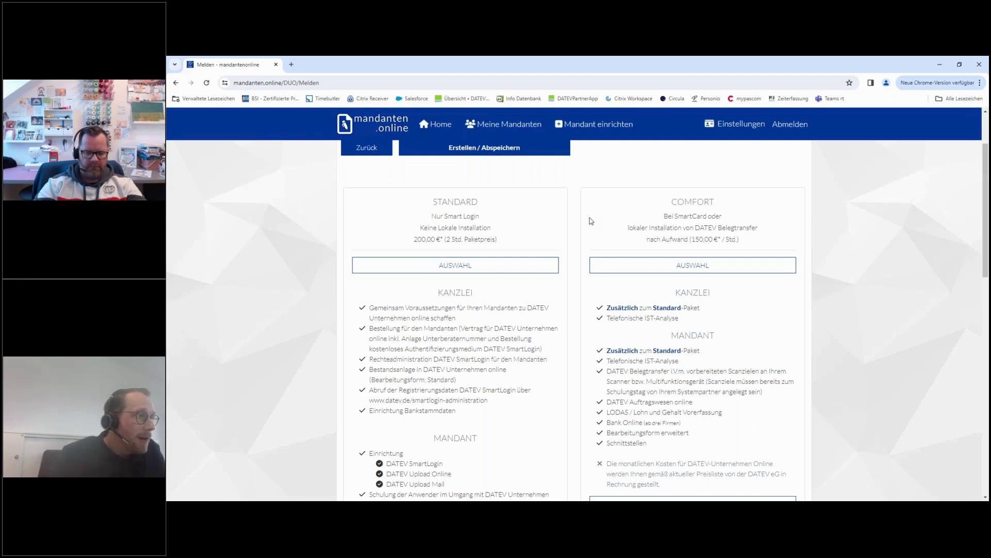
{"action": "scroll", "coordinate": [593, 225], "scroll_direction": "down", "scroll_amount": 2}
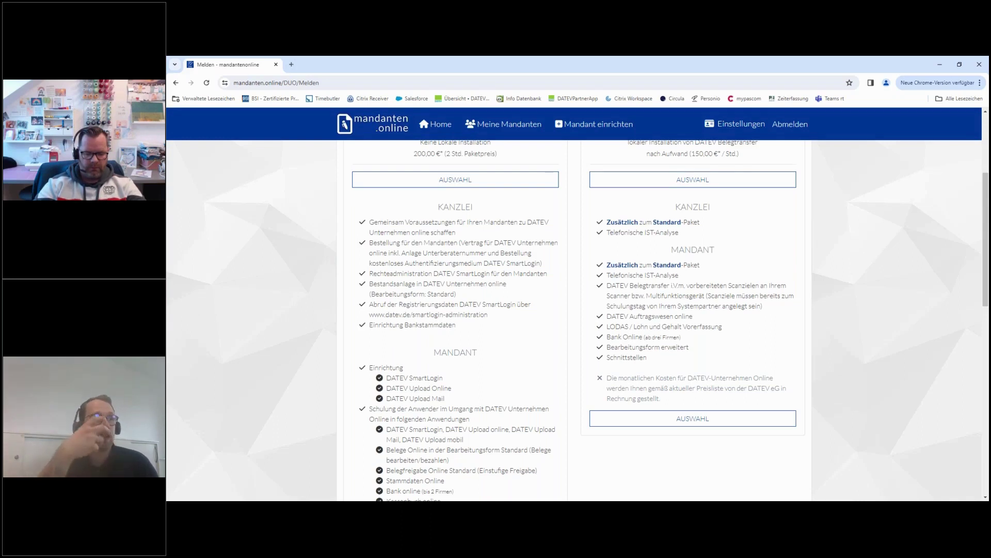
{"action": "scroll", "coordinate": [467, 252], "scroll_direction": "up", "scroll_amount": 2}
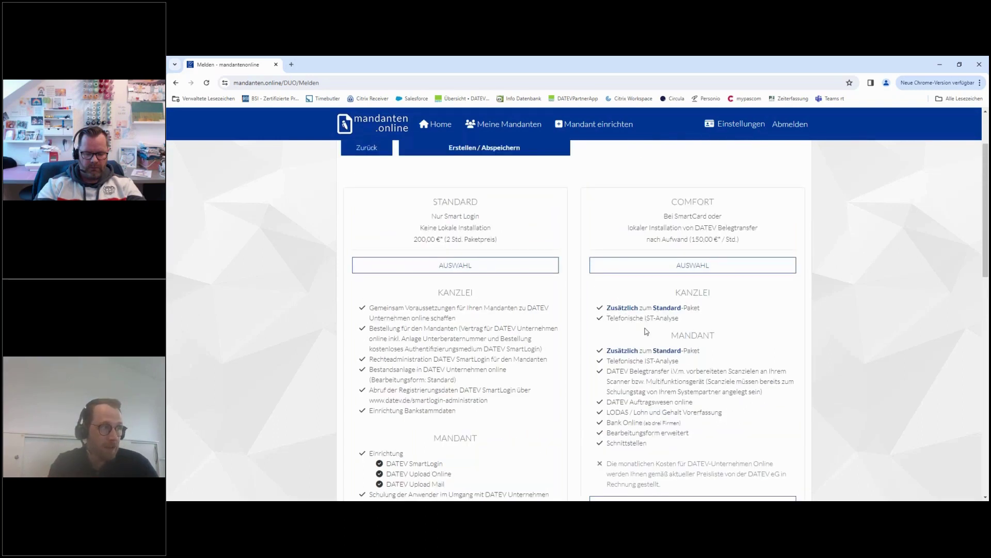
{"action": "scroll", "coordinate": [526, 330], "scroll_direction": "up", "scroll_amount": 1}
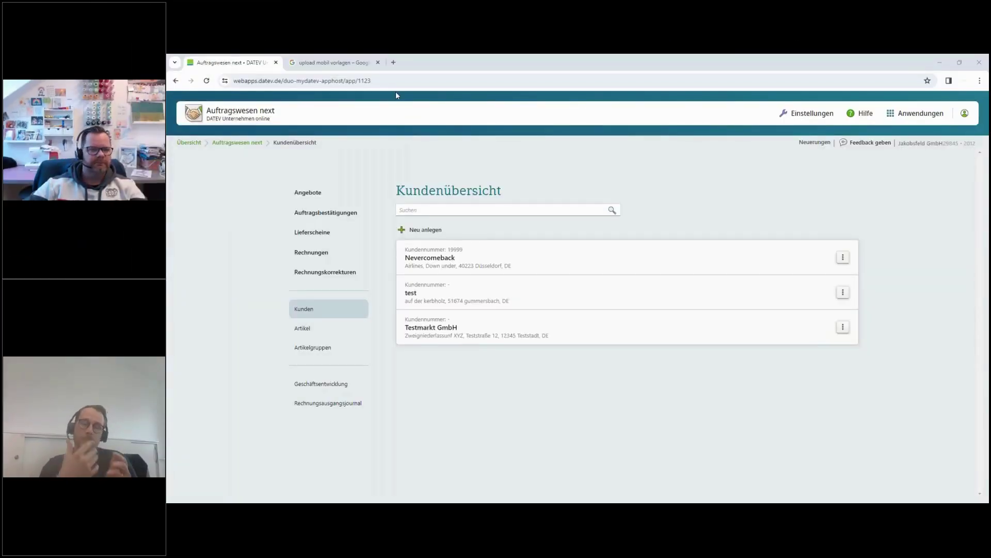
- Back in the browser with Auftragswesen next, close the "upload mobil vorlagen" search page
{"action": "left_click", "coordinate": [378, 62]}
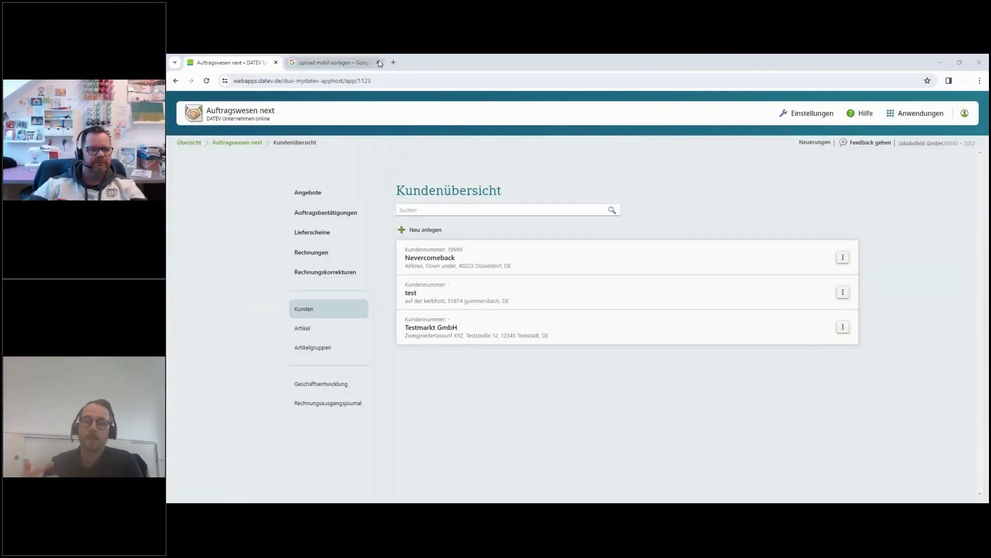
- From the company overview, open the Belegübersicht and show the Belegprotokoll of the Klausmuster invoice in the Posteingang
{"action": "left_click", "coordinate": [189, 143]}
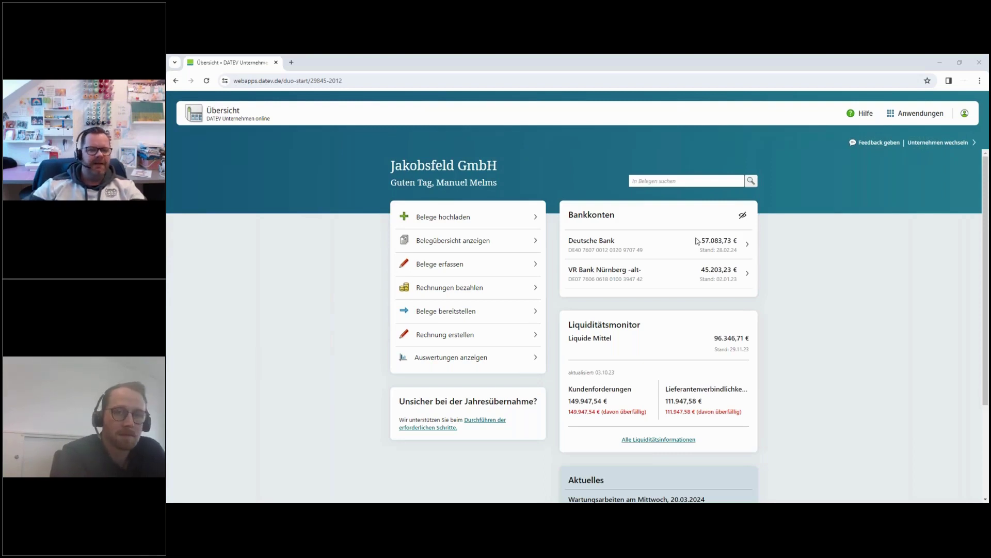
{"action": "left_click", "coordinate": [534, 239]}
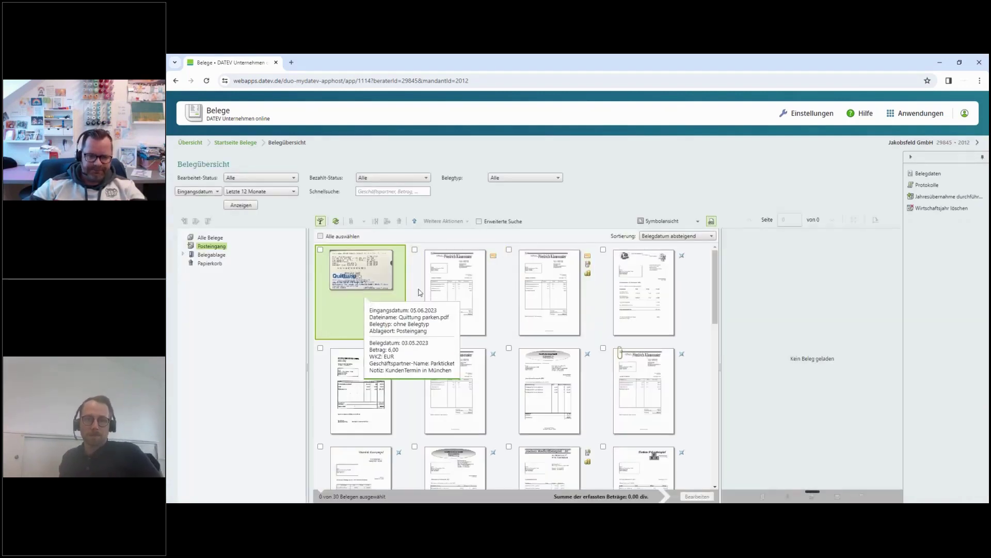
{"action": "left_click", "coordinate": [463, 284]}
{"action": "left_click", "coordinate": [444, 221]}
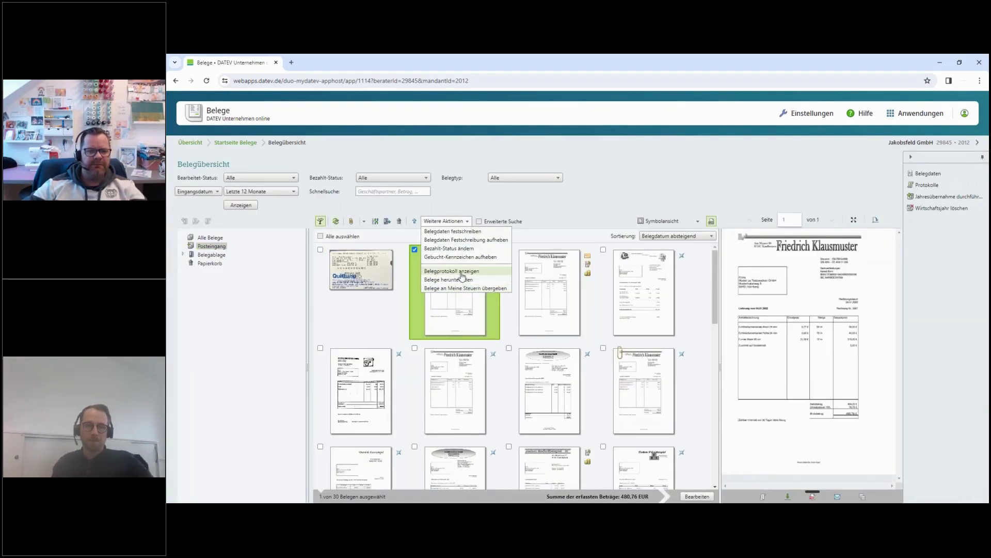
{"action": "left_click", "coordinate": [462, 275]}
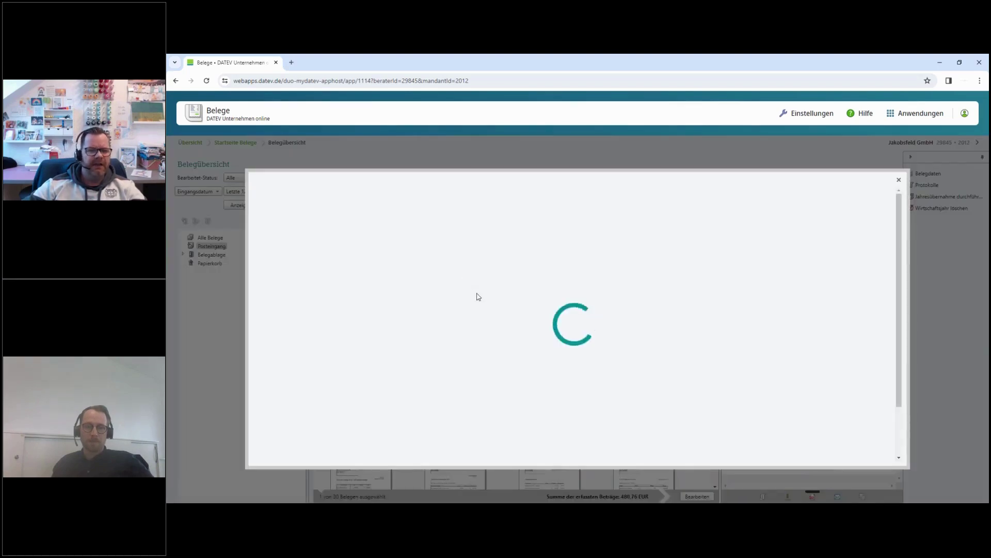
{"action": "left_click", "coordinate": [261, 250]}
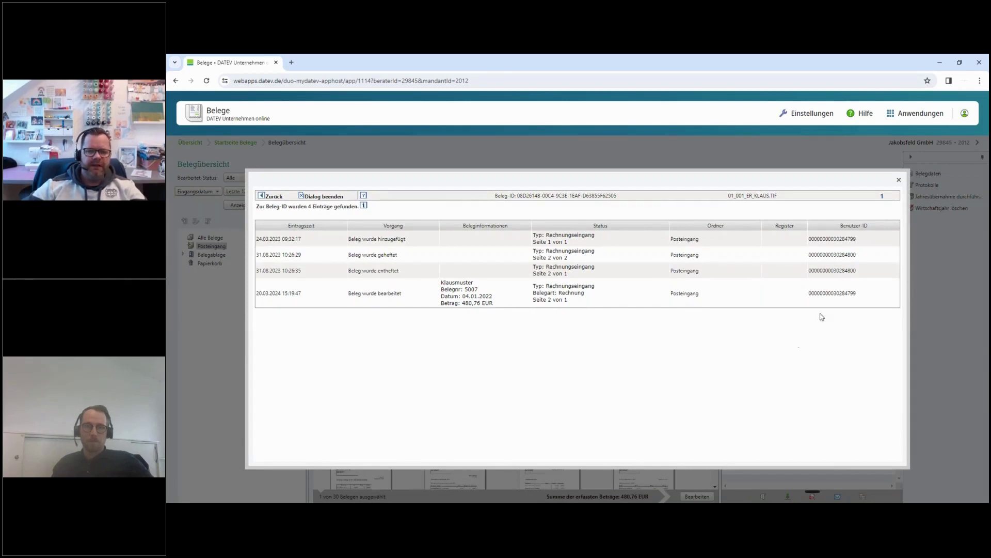
- Examine the logged actions and user IDs in the receipt's protocol, and close the protocol
{"action": "left_click_drag", "start_coordinate": [861, 239], "coordinate": [820, 239]}
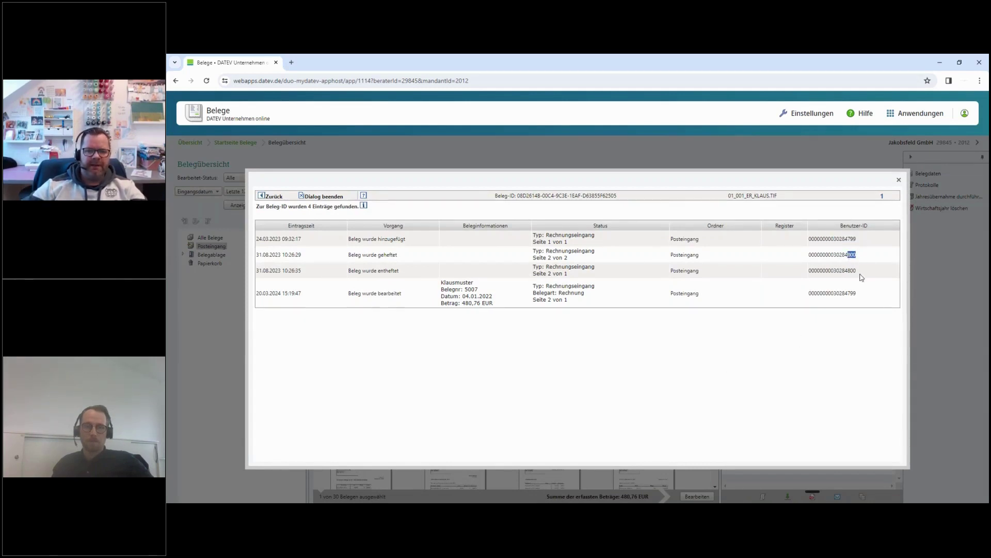
{"action": "left_click_drag", "start_coordinate": [865, 295], "coordinate": [845, 293]}
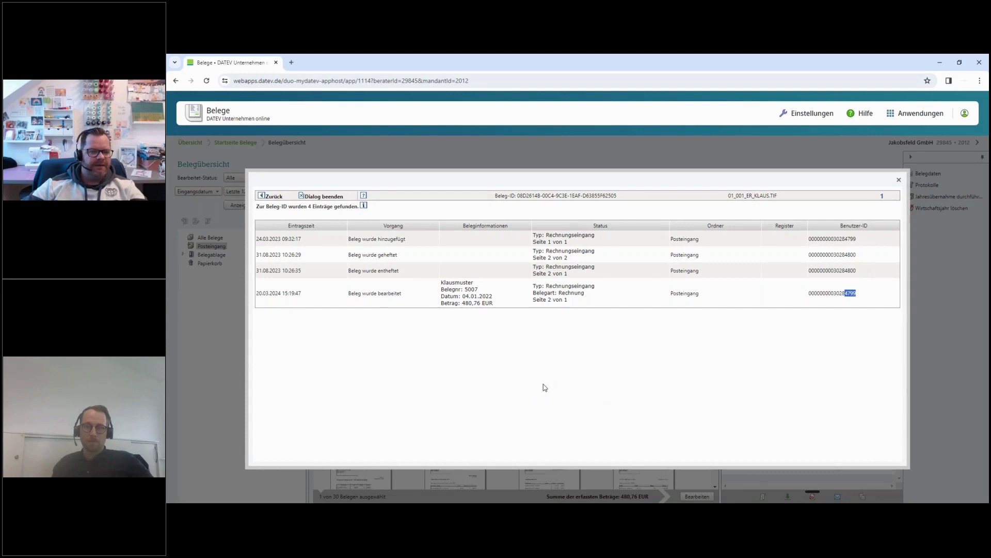
{"action": "left_click_drag", "start_coordinate": [367, 239], "coordinate": [571, 354]}
{"action": "left_click", "coordinate": [570, 344]}
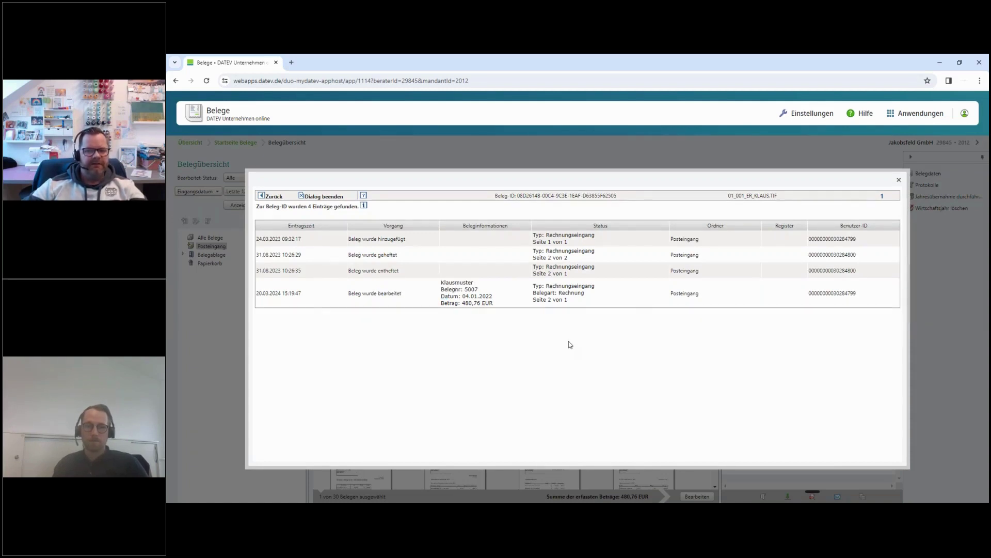
{"action": "left_click", "coordinate": [899, 183]}
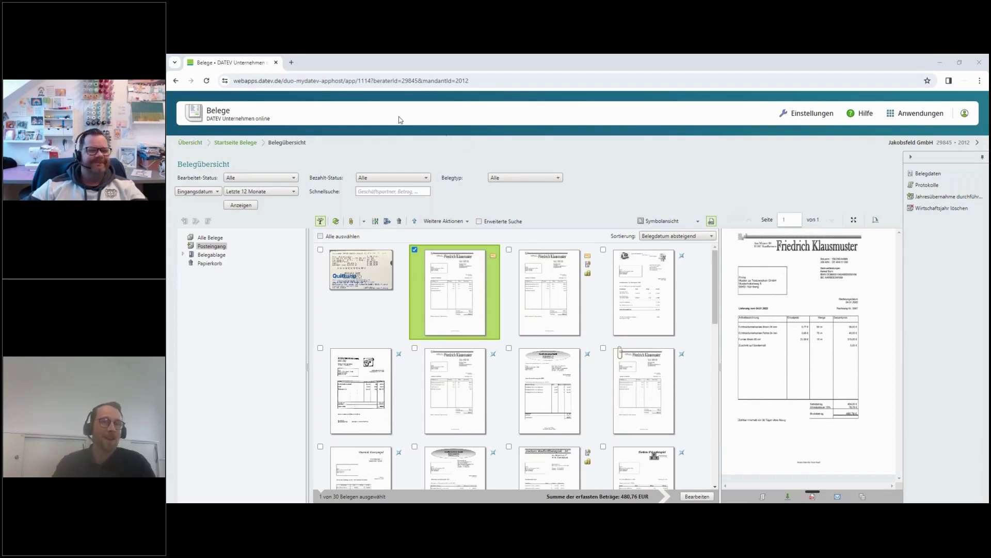
- Look up DATEV Liquiditätsmonitor online in the DATEV shop at datev.de/shop, review its product page, and close it
{"action": "key", "text": "ctrl+t"}
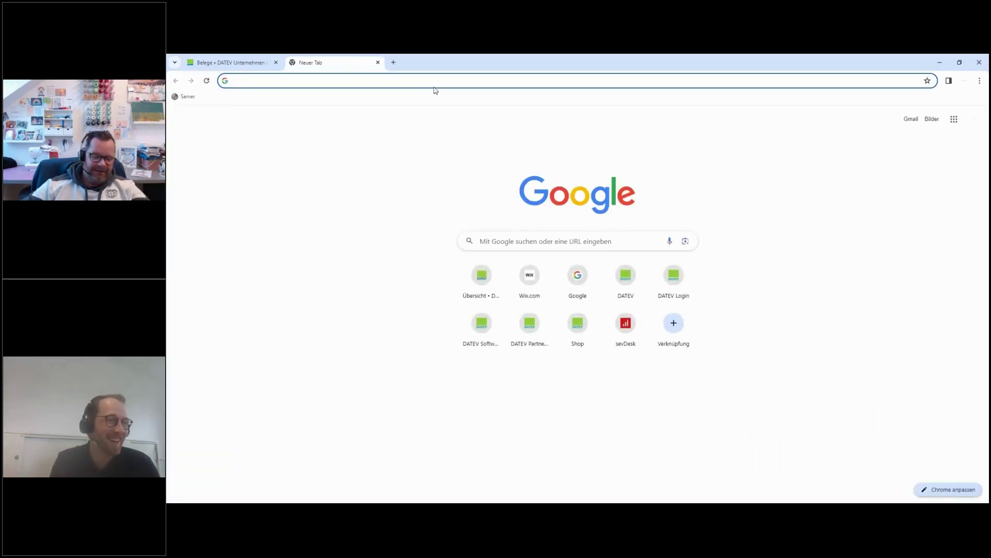
{"action": "type", "text": "datev.de/web/de/datev-shop"}
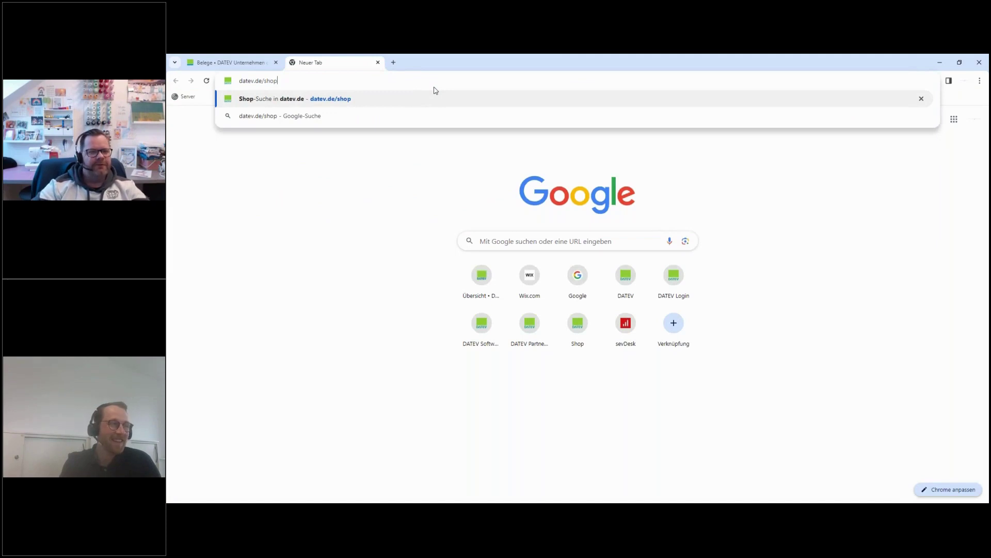
{"action": "key", "text": "Return"}
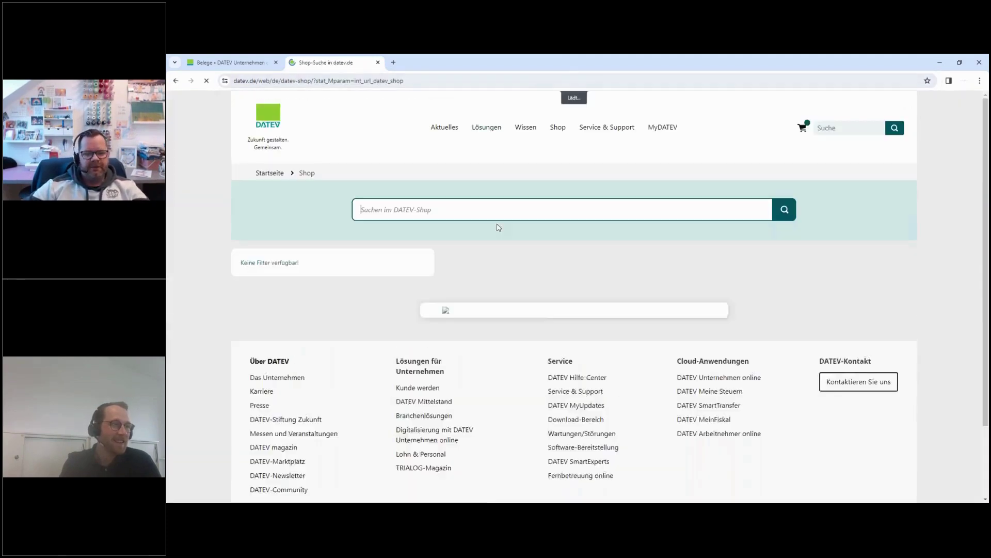
{"action": "type", "text": "liqui"}
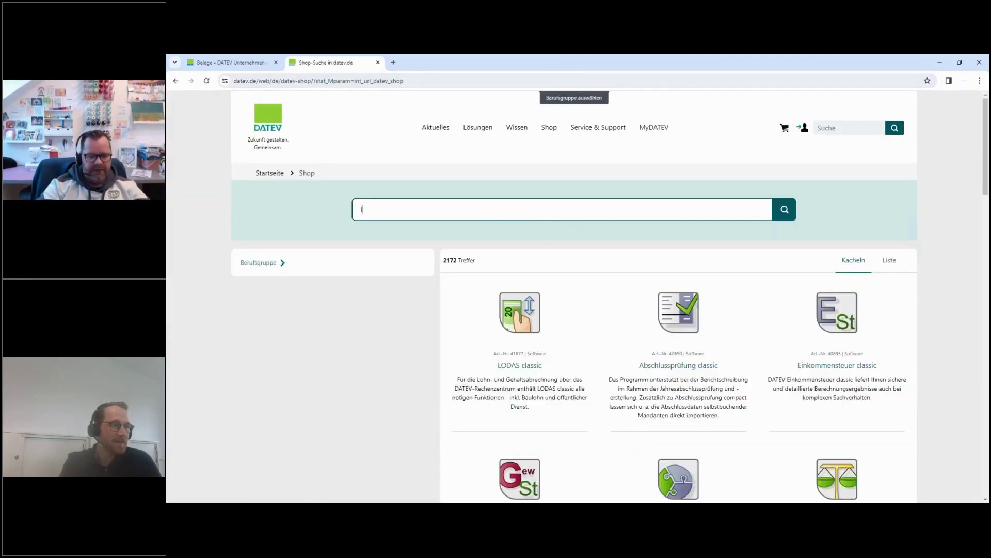
{"action": "left_click", "coordinate": [392, 231]}
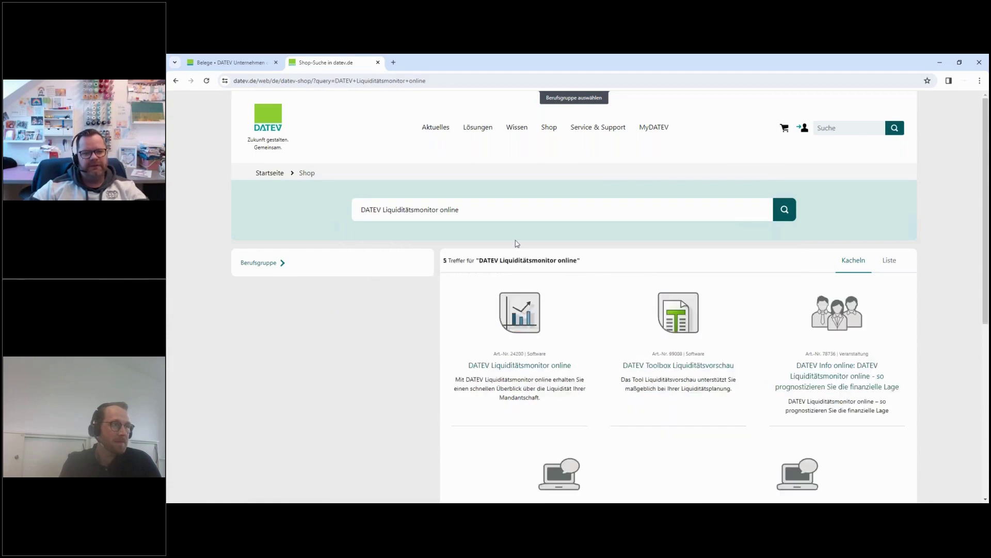
{"action": "left_click", "coordinate": [508, 311]}
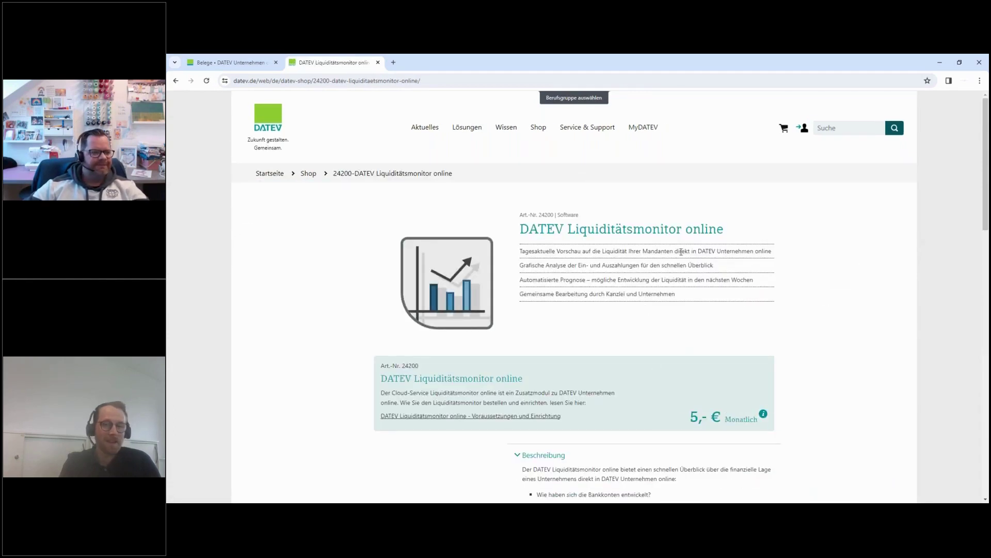
{"action": "left_click", "coordinate": [379, 62]}
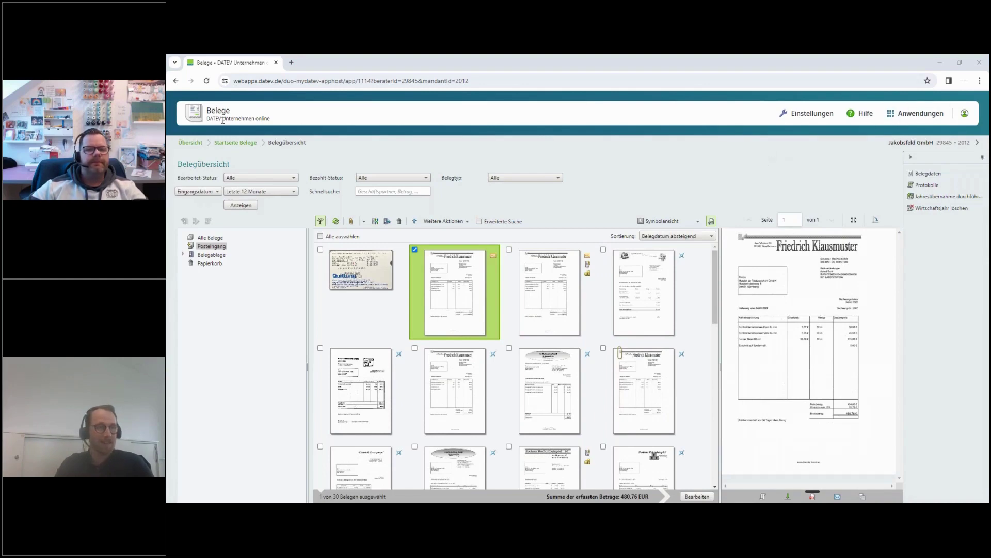
- Return to the company overview and review the accounting reports available in Auswertungen Rechnungswesen for Jakobsfeld GmbH
{"action": "left_click", "coordinate": [193, 142]}
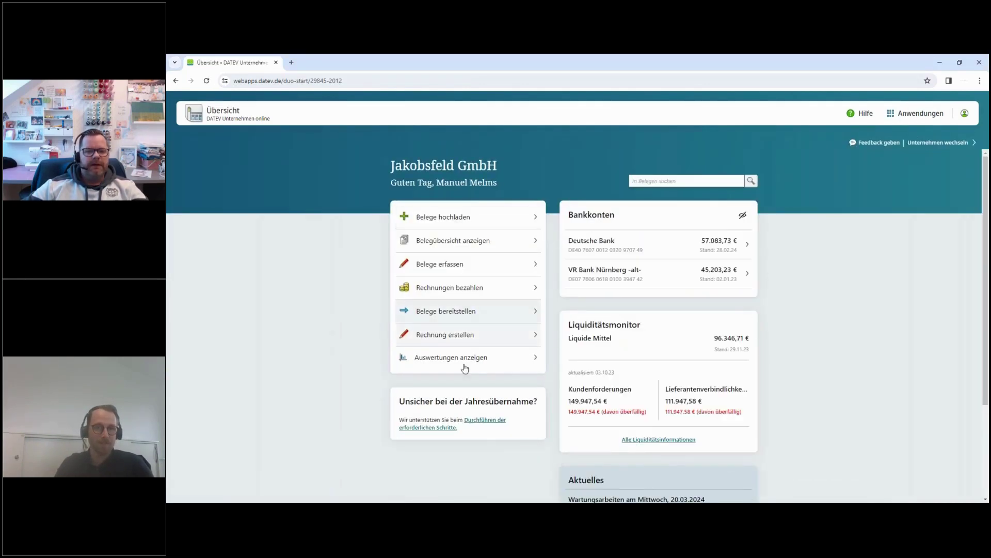
{"action": "left_click", "coordinate": [489, 357]}
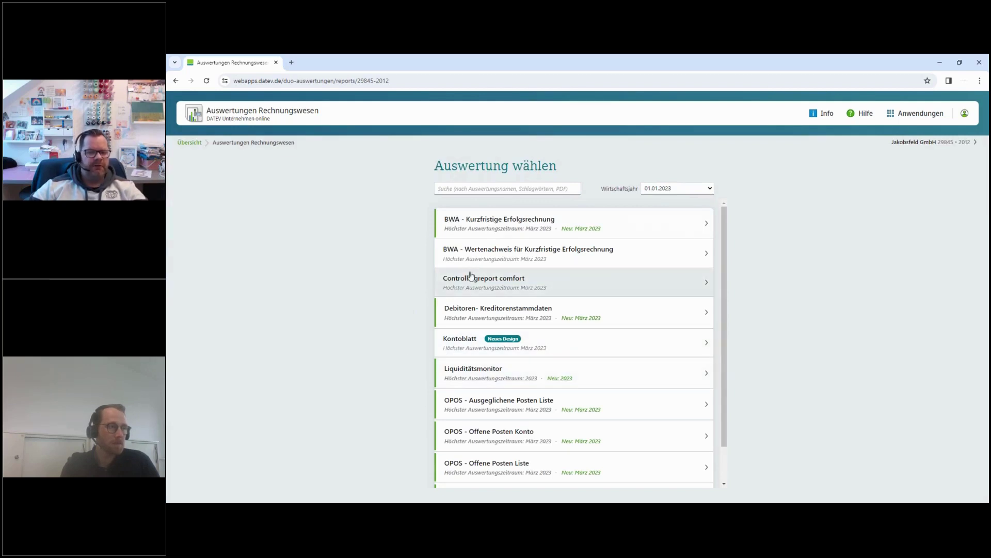
{"action": "scroll", "coordinate": [723, 351], "scroll_direction": "down", "scroll_amount": 2}
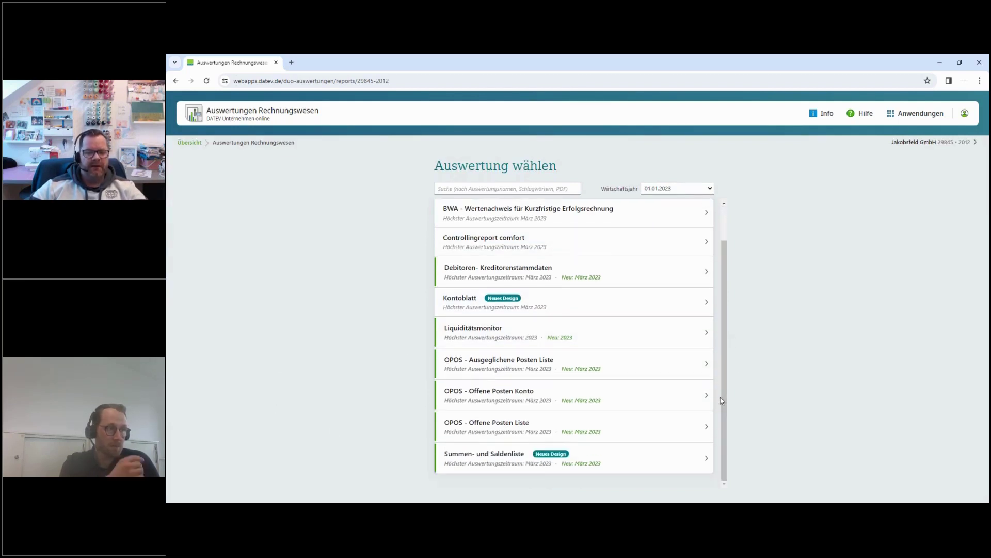
{"action": "scroll", "coordinate": [728, 276], "scroll_direction": "up", "scroll_amount": 2}
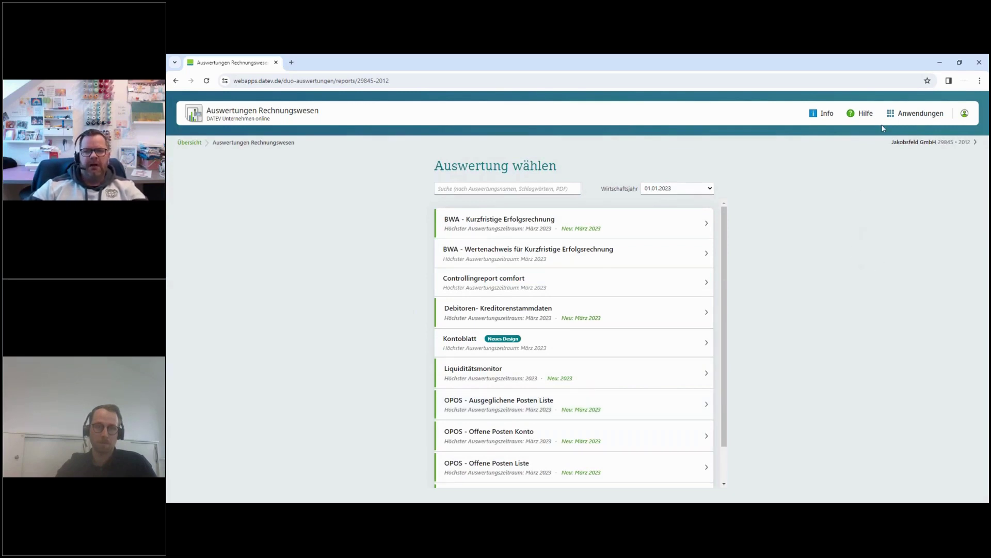
- In Auswertungen Personalwirtschaft, choose Profiholz GmbH, view its Abrechnung der Brutto-Netto-Bezüge for 01/2015 as a PDF, and close the document
{"action": "left_click", "coordinate": [915, 114]}
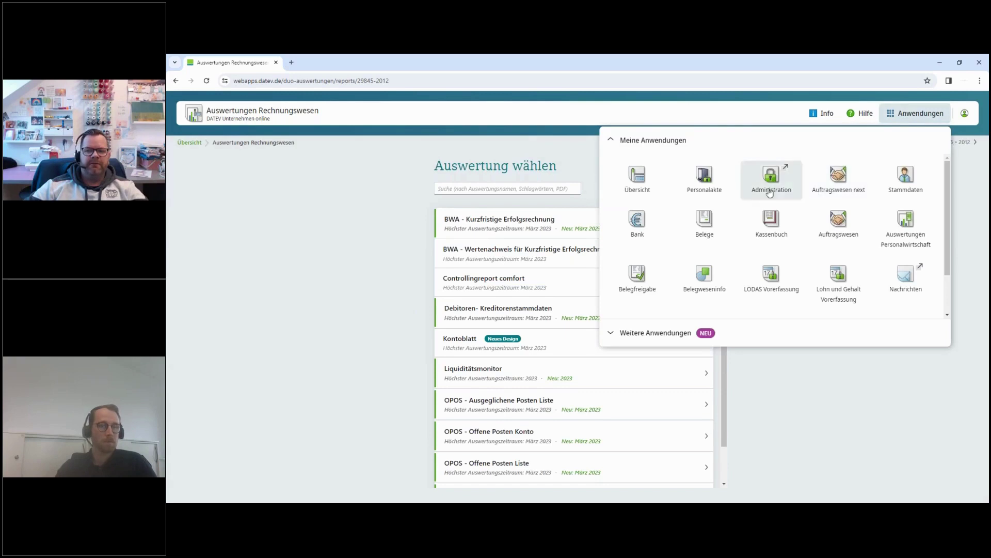
{"action": "left_click", "coordinate": [906, 223]}
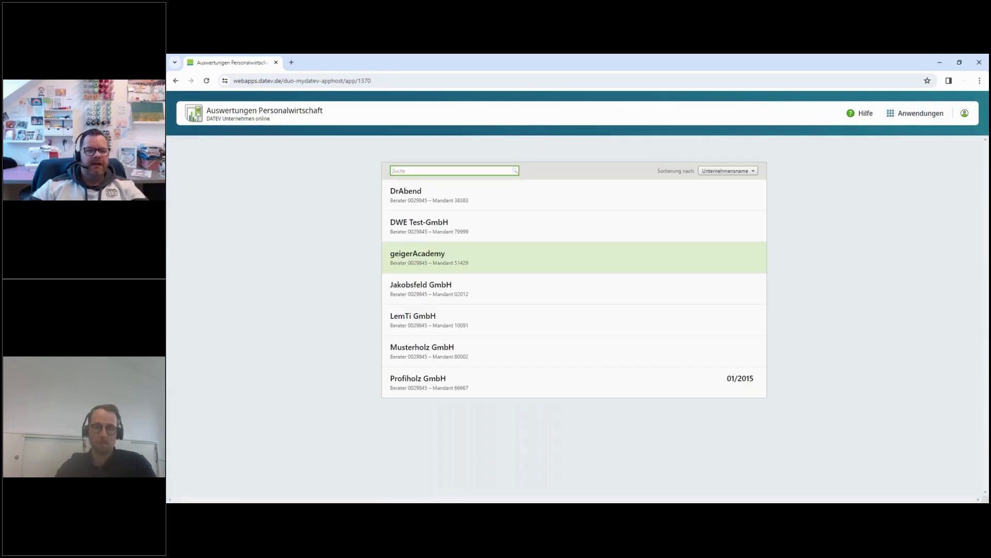
{"action": "left_click", "coordinate": [452, 380]}
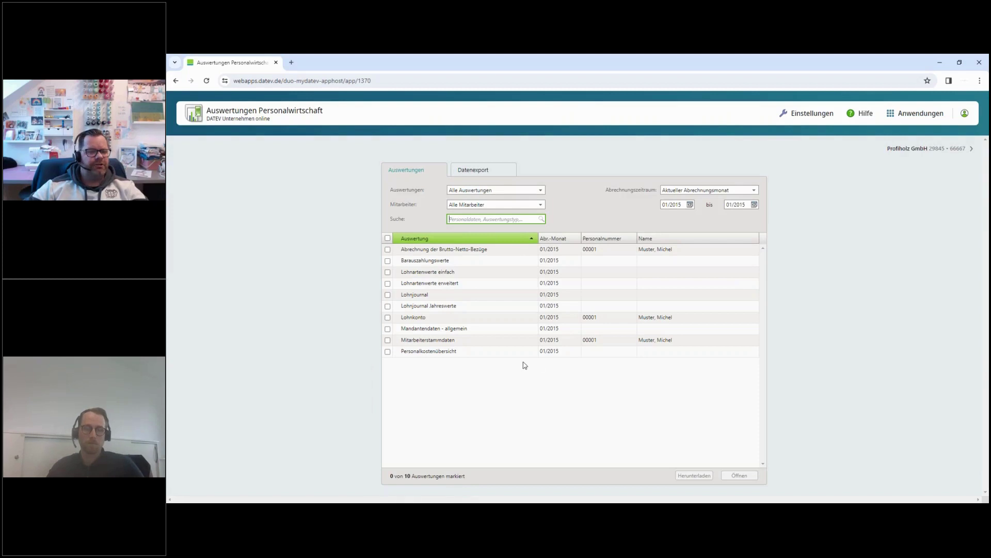
{"action": "left_click", "coordinate": [456, 252]}
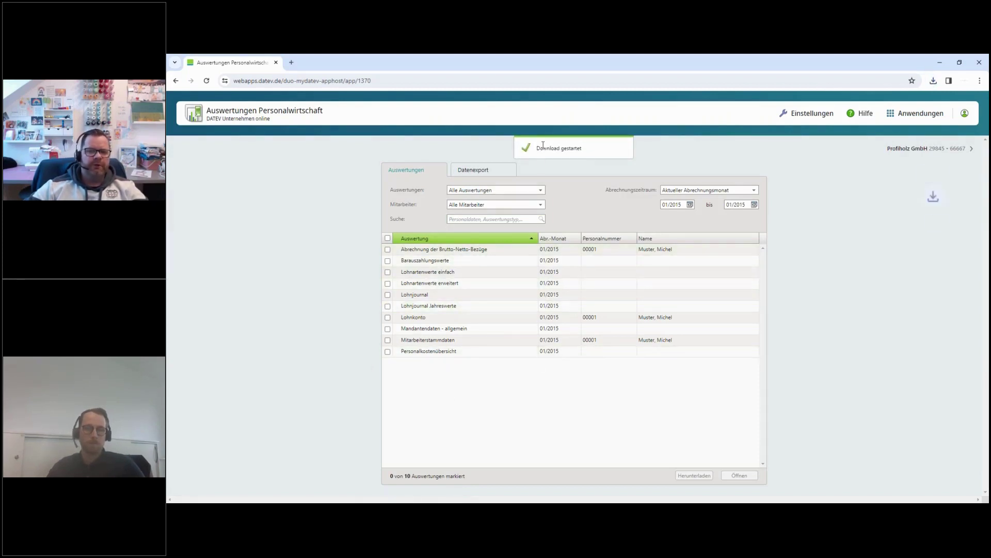
{"action": "left_click", "coordinate": [872, 104]}
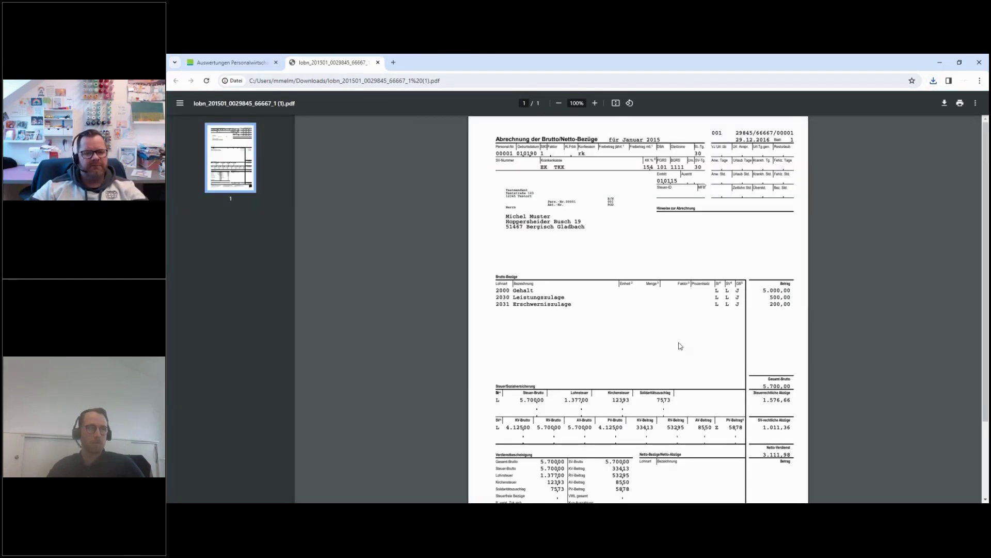
{"action": "left_click", "coordinate": [378, 62]}
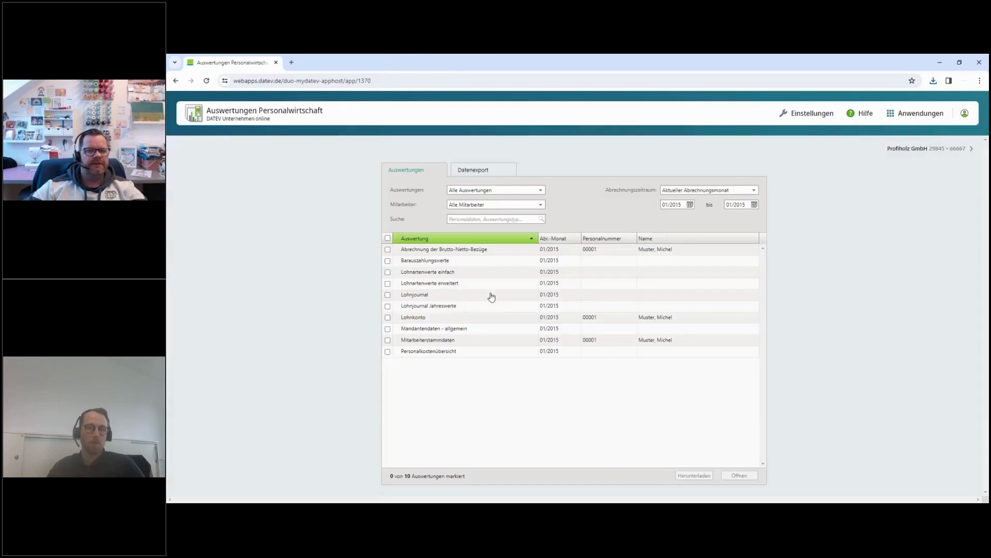
- Go back to the Übersicht application and open a new browser tab
{"action": "left_click", "coordinate": [915, 117]}
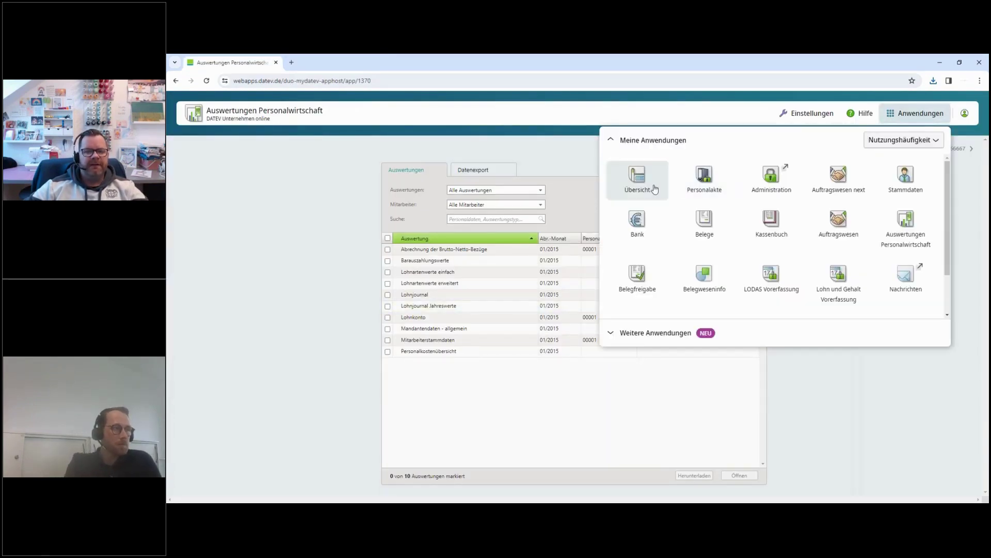
{"action": "left_click", "coordinate": [652, 187]}
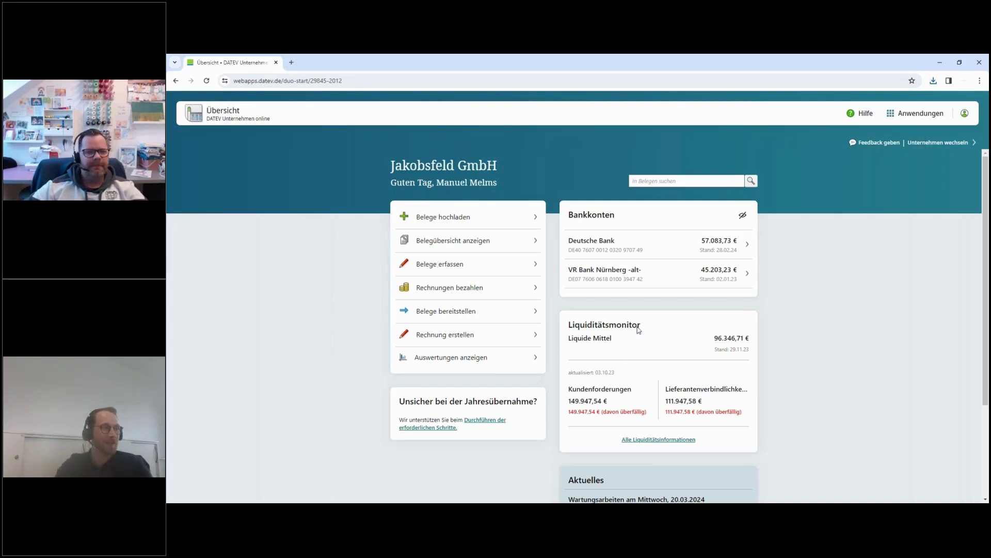
{"action": "left_click", "coordinate": [291, 62]}
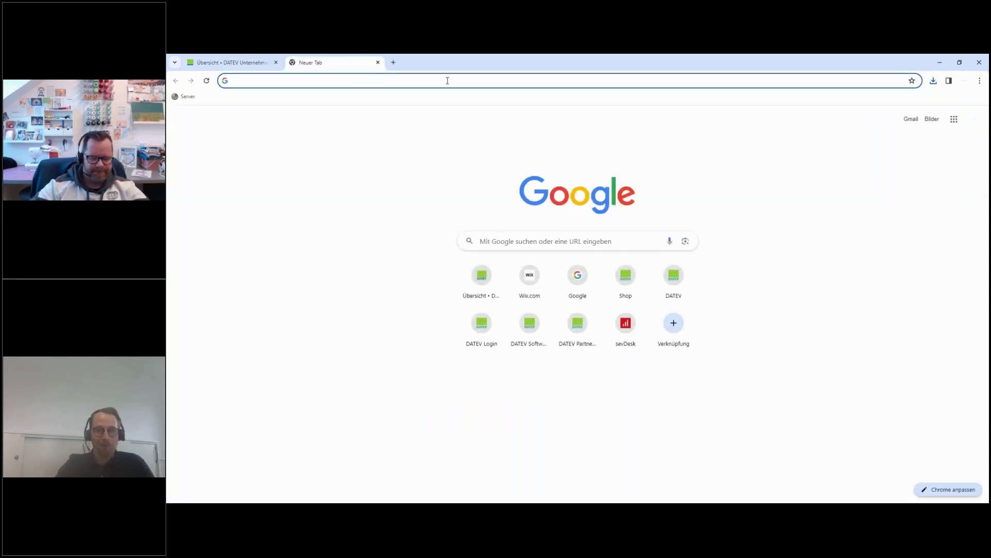
{"action": "type", "text": "youtube.de"}
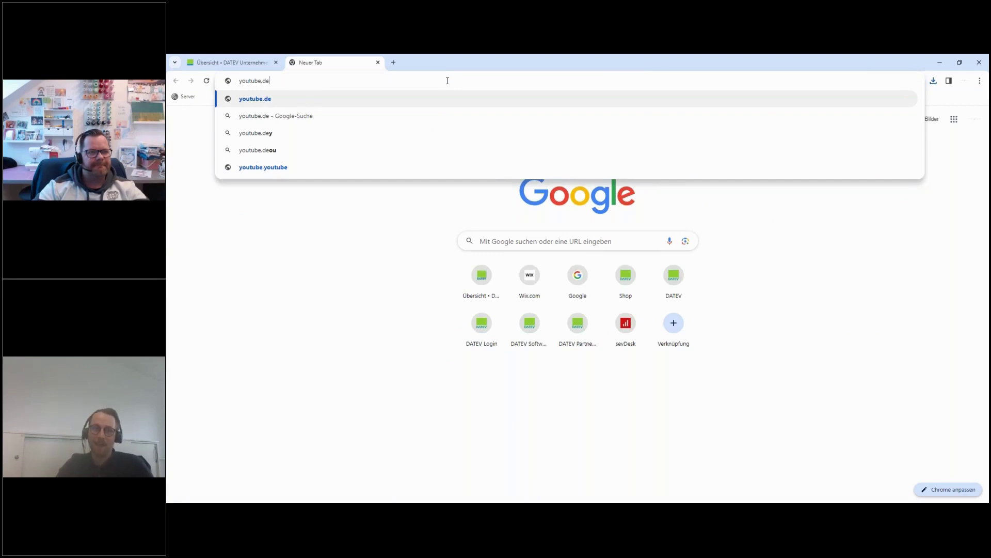
{"action": "key", "text": "BackSpace"}
{"action": "key", "text": "BackSpace"}
{"action": "key", "text": "BackSpace"}
{"action": "key", "text": "BackSpace"}
{"action": "key", "text": "BackSpace"}
{"action": "key", "text": "BackSpace"}
{"action": "key", "text": "BackSpace"}
{"action": "key", "text": "BackSpace"}
{"action": "key", "text": "BackSpace"}
{"action": "key", "text": "BackSpace"}
- Open google.de and search for "unternehmen online"
{"action": "type", "text": "g"}
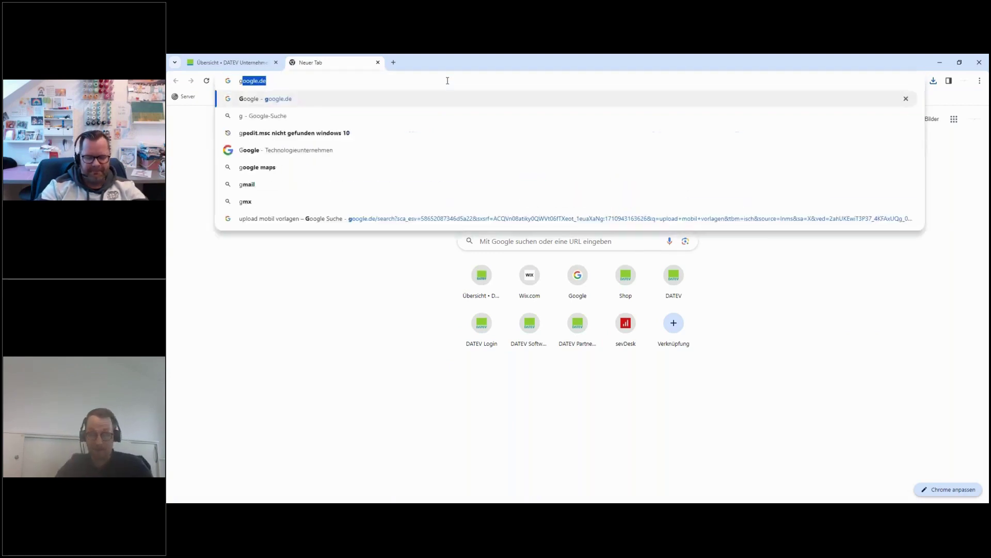
{"action": "type", "text": "oogle"}
{"action": "key", "text": "Return"}
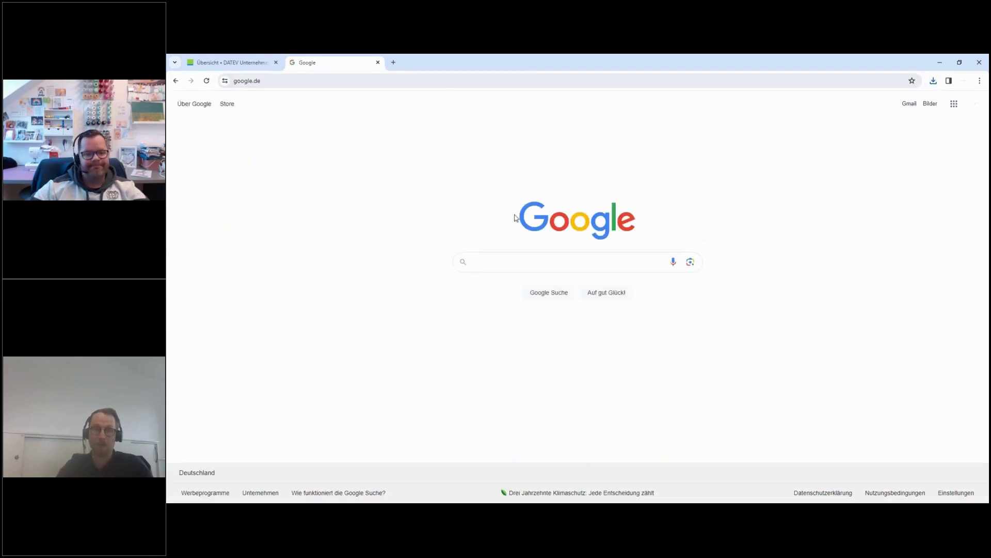
{"action": "type", "text": "unternehmen online"}
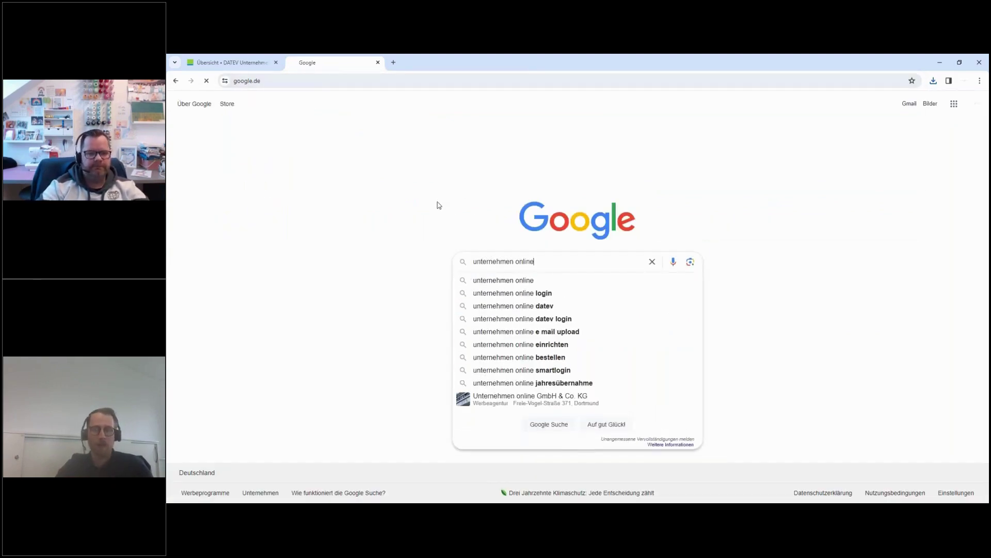
{"action": "key", "text": "Return"}
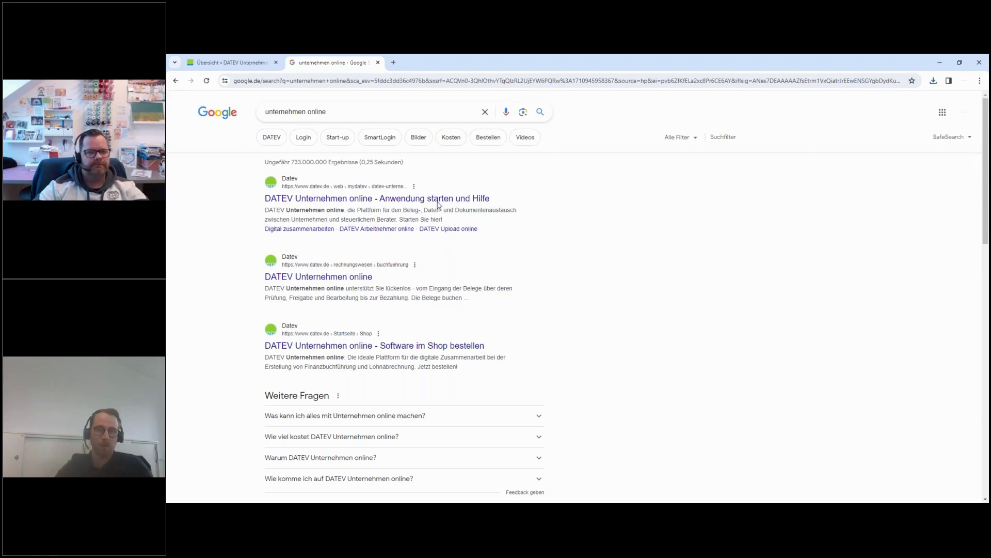
- Open youtube.de and search for "convotis" to show the channel's latest webinar videos
{"action": "left_click", "coordinate": [427, 86]}
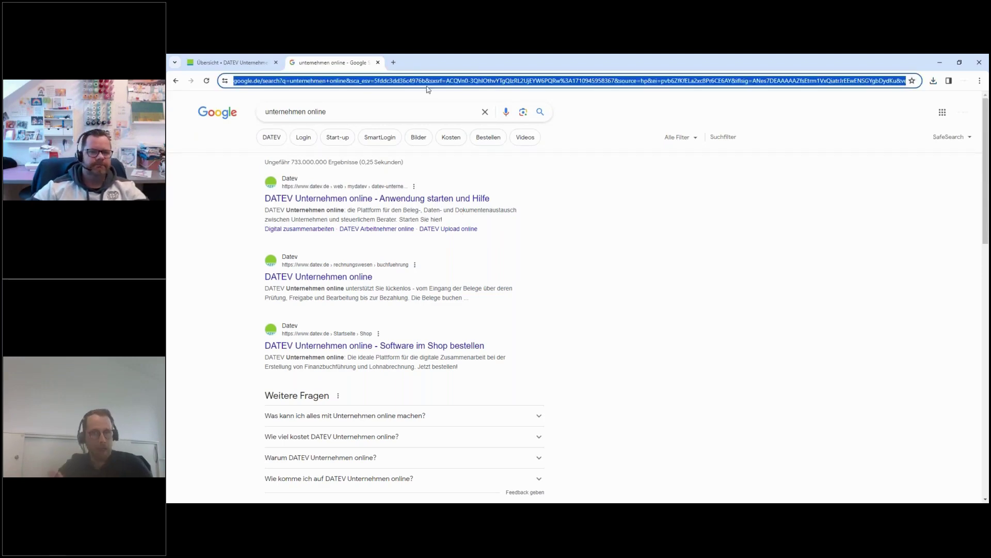
{"action": "type", "text": "youtube.de"}
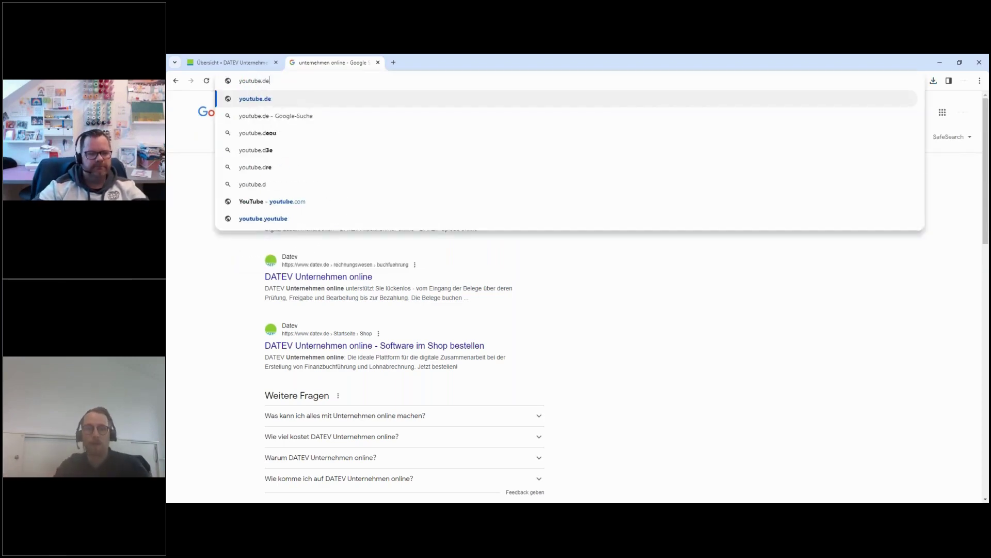
{"action": "key", "text": "Return"}
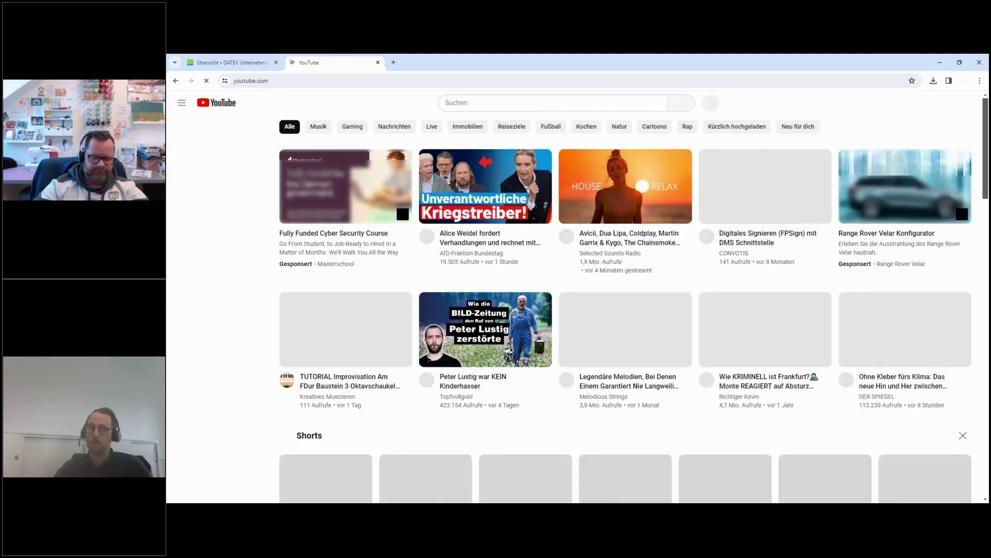
{"action": "left_click", "coordinate": [517, 103]}
{"action": "type", "text": "conovotis"}
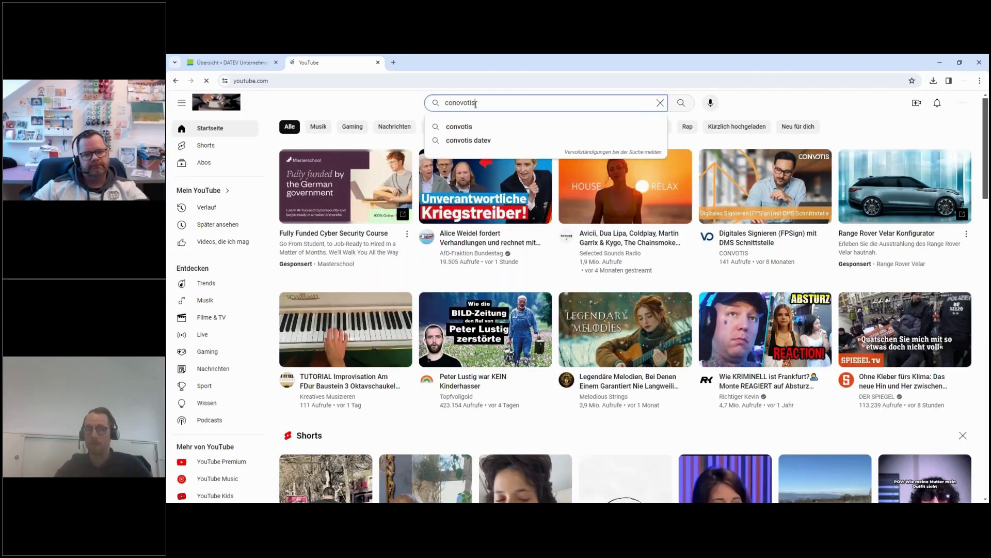
{"action": "key", "text": "Down"}
{"action": "key", "text": "Return"}
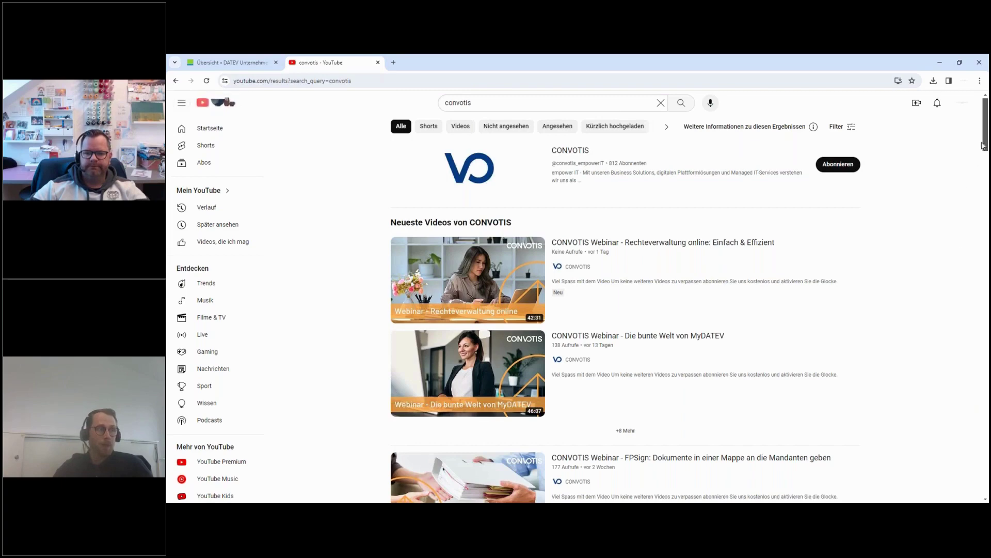
- Return to the DATEV Unternehmen online overview of Jakobsfeld GmbH and review the applications listed under Meine Anwendungen
{"action": "left_click", "coordinate": [232, 62]}
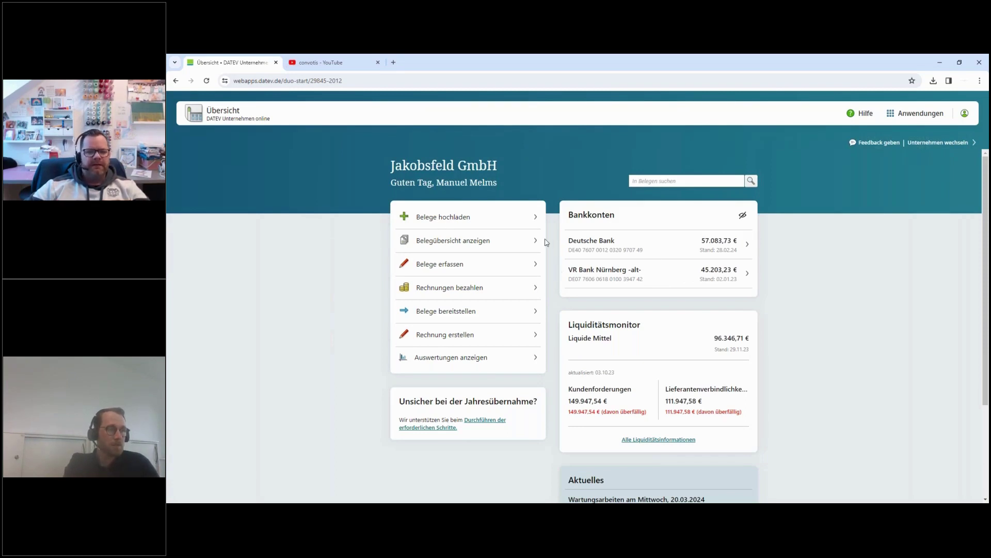
{"action": "left_click", "coordinate": [910, 113]}
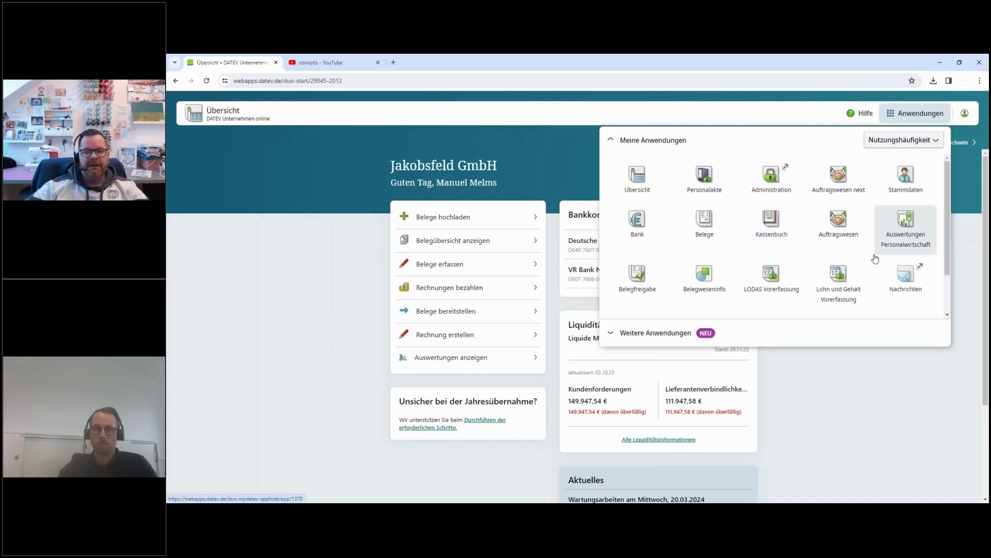
{"action": "left_click_drag", "start_coordinate": [948, 248], "coordinate": [945, 281]}
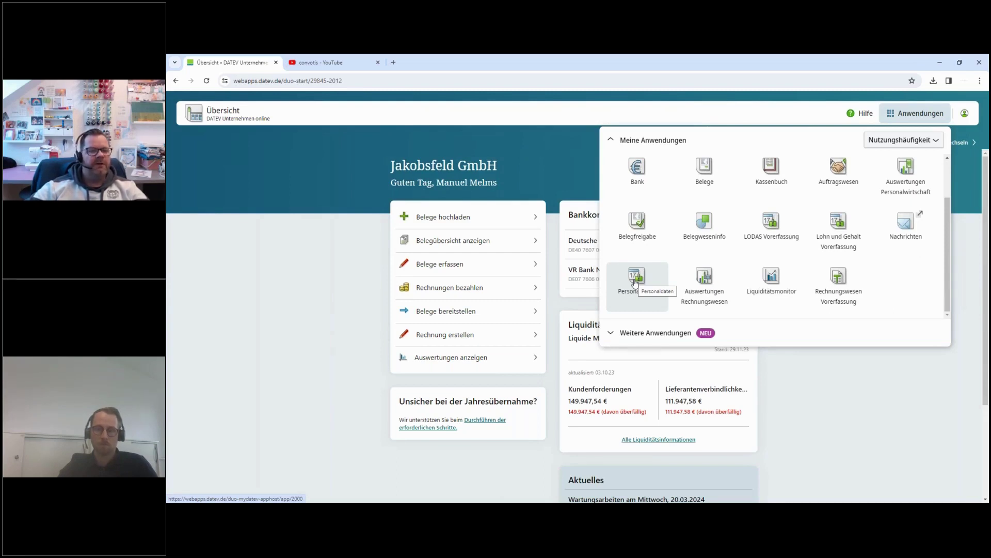
{"action": "left_click", "coordinate": [361, 276]}
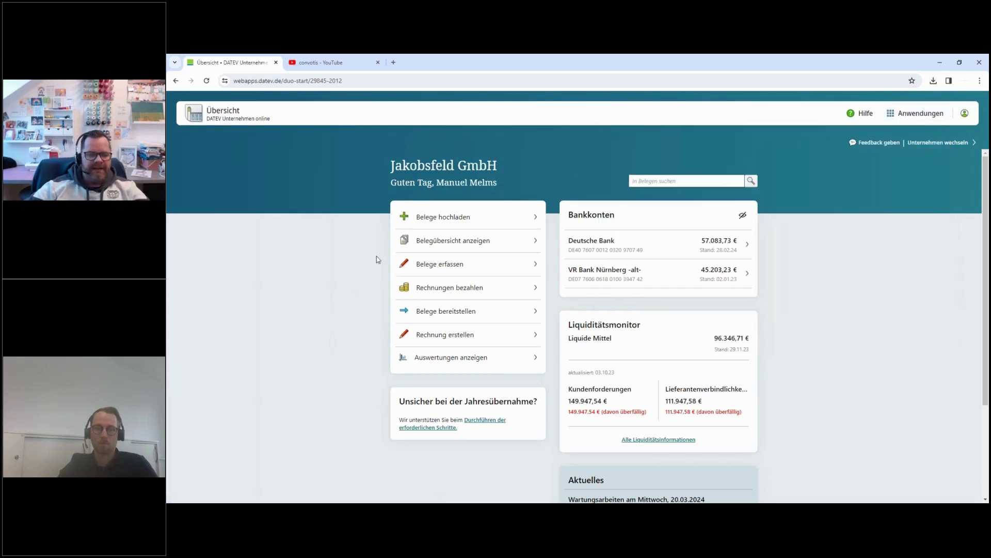
{"action": "left_click", "coordinate": [889, 116]}
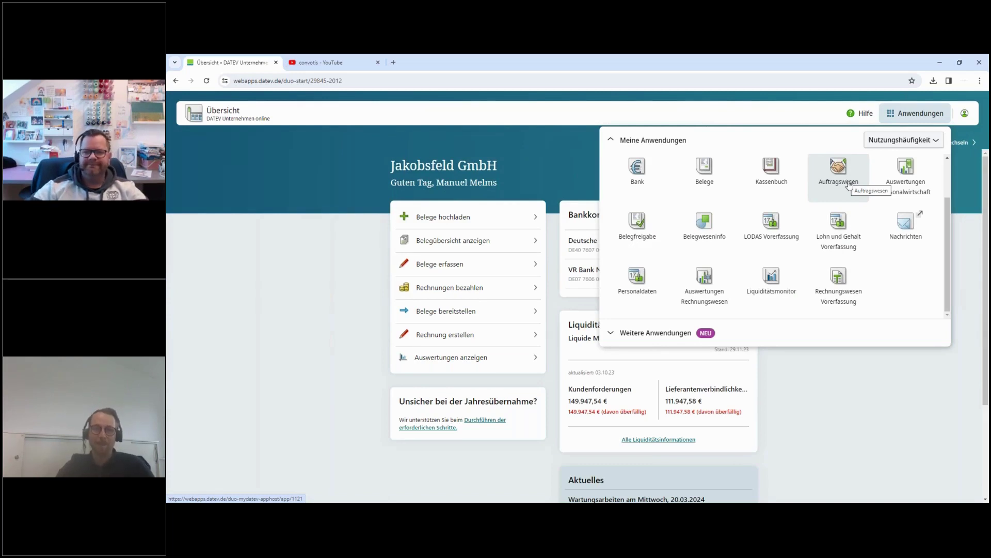
{"action": "scroll", "coordinate": [854, 183], "scroll_direction": "up", "scroll_amount": 1}
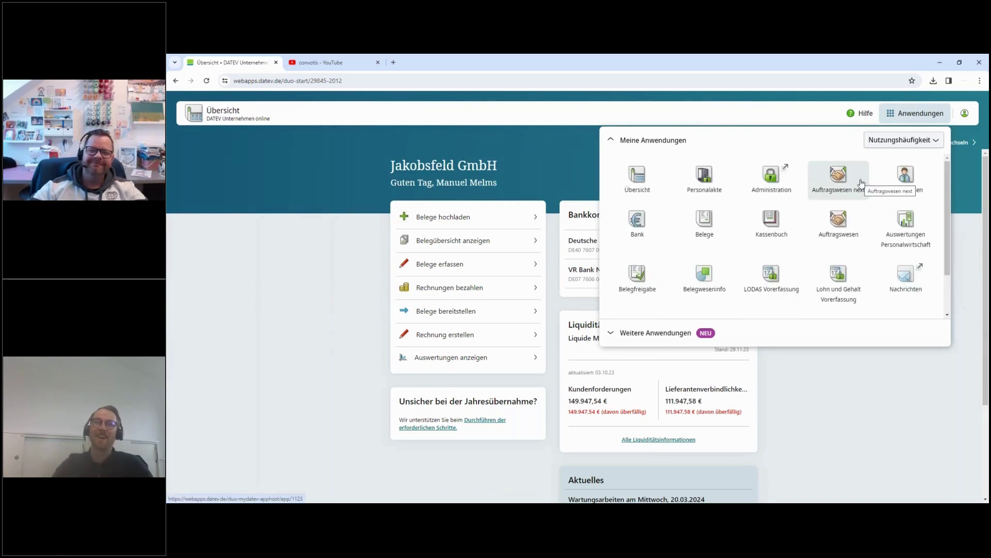